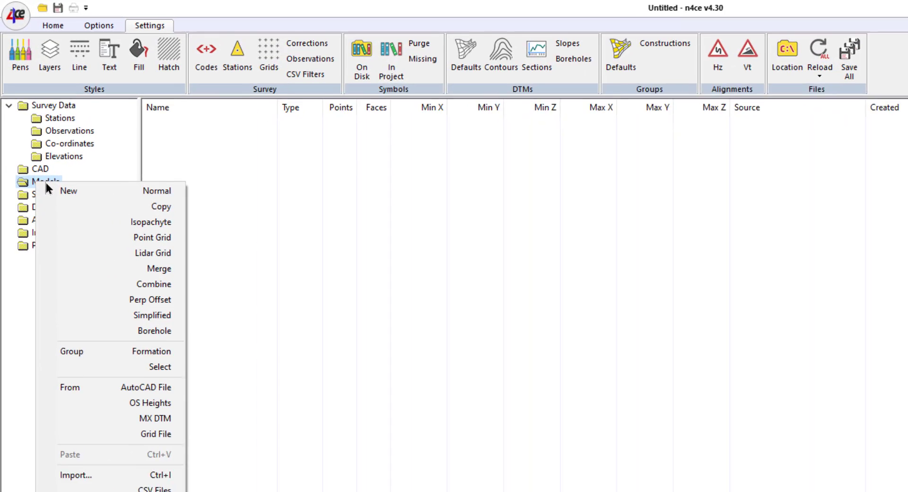
Create a normal model named "Raw Breaklines" with its graphics opened
left_click(141, 202)
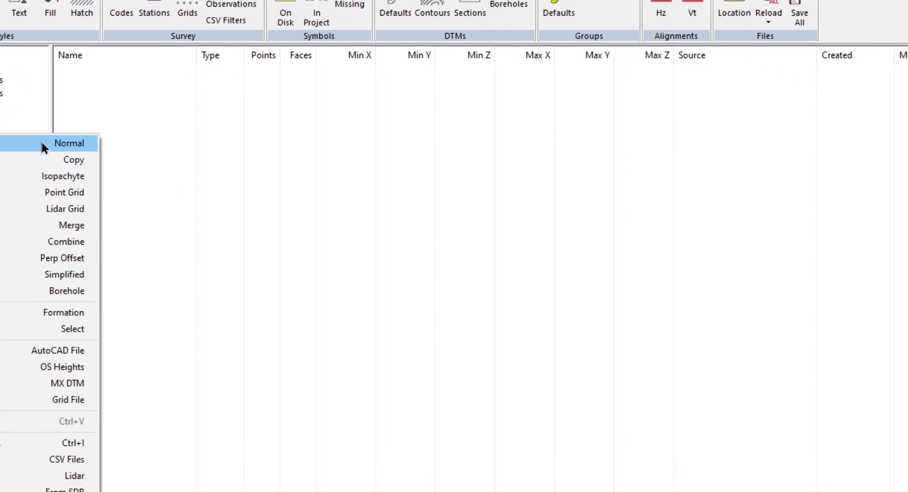
type("Raw Breaklines")
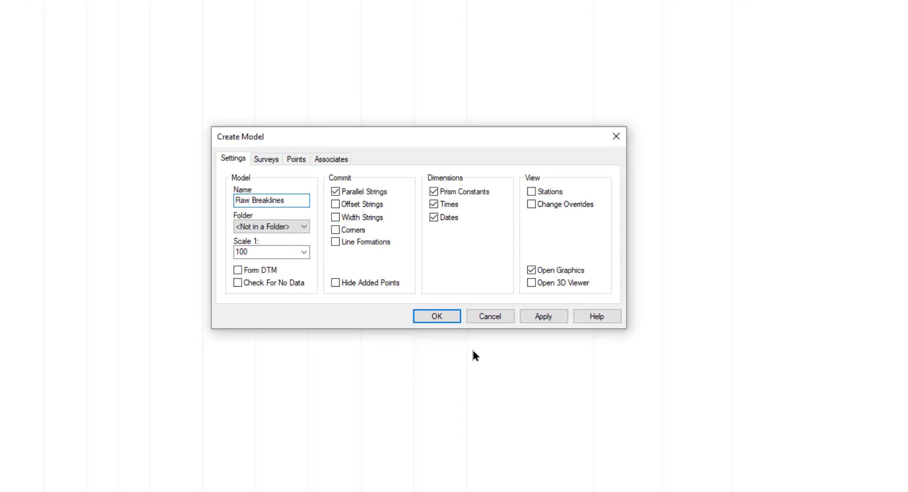
key("Return")
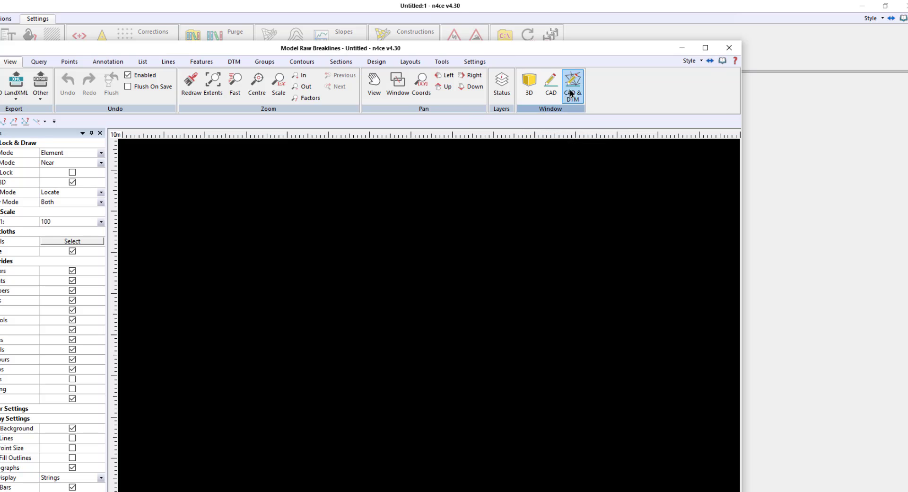
Maximise the Raw Breaklines model window and open its 3D view at full size
left_click(705, 48)
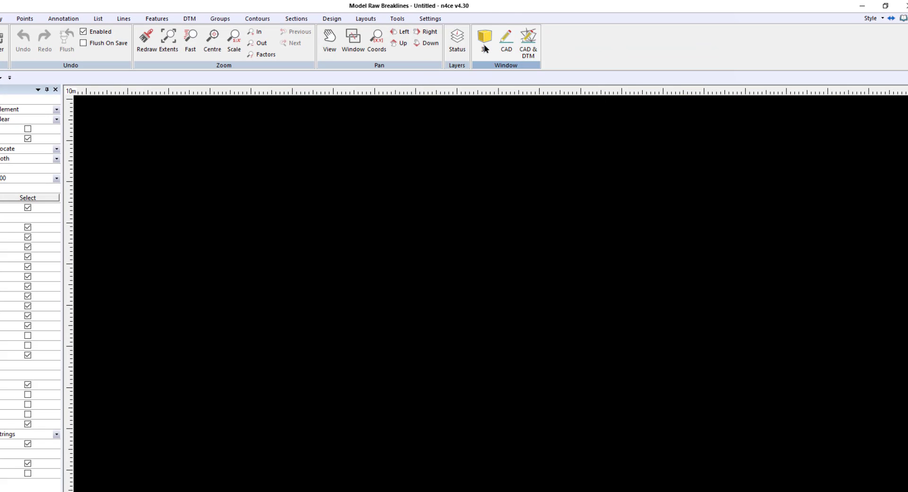
left_click(485, 48)
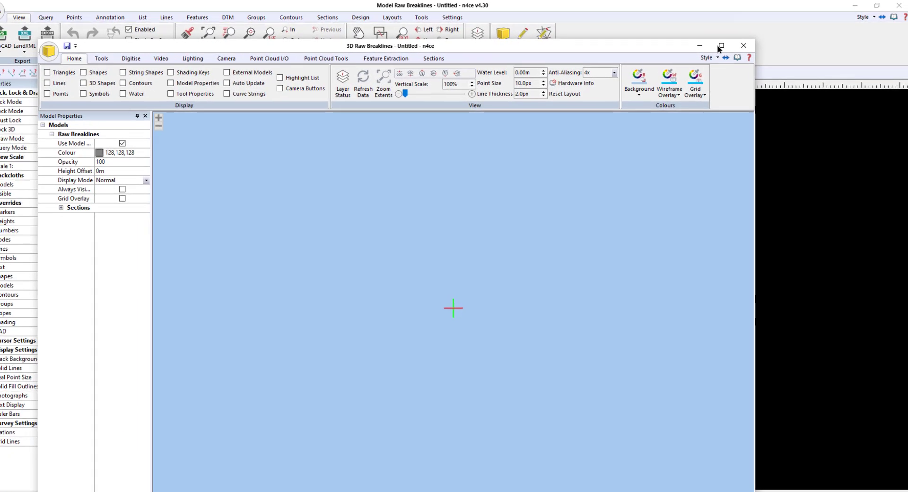
left_click(718, 46)
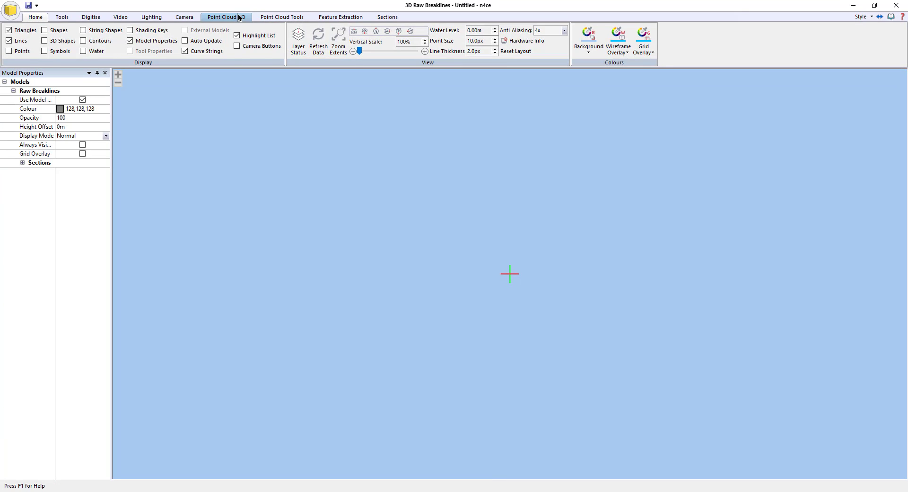
Load the previously converted Wingtra_Quarry_UK point cloud octree into the 3D view
left_click(227, 17)
left_click(40, 49)
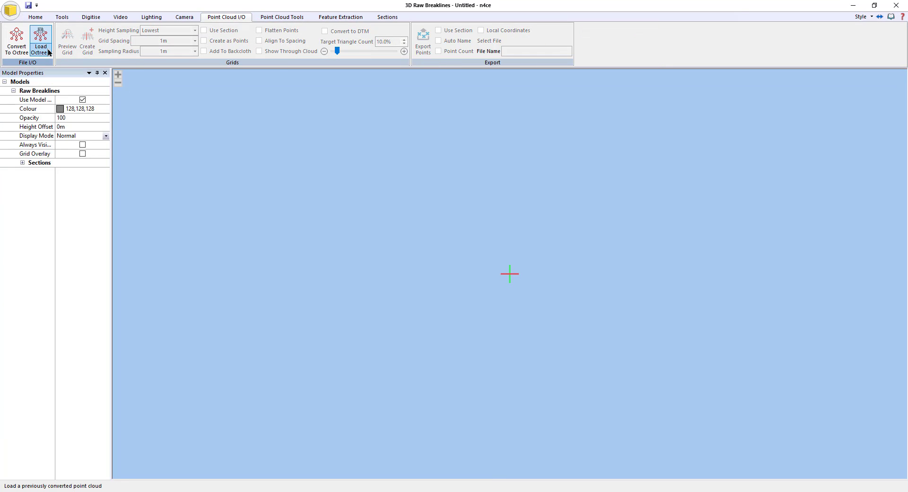
left_click(93, 63)
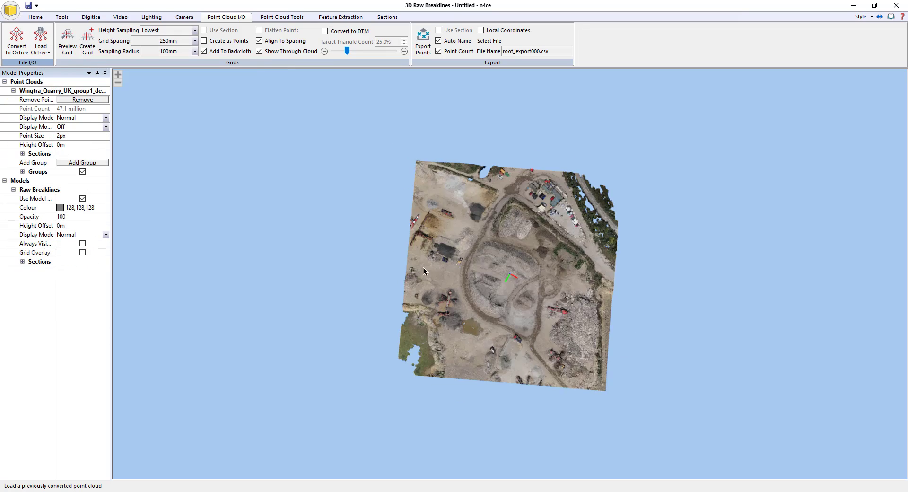
Preview a grid over the quarry point cloud with lowest height sampling, 250 mm grid spacing and 100 mm sampling radius
double_click(527, 279)
scroll(551, 299, "up", 5)
left_click_drag(566, 297, 374, 257)
left_click_drag(517, 282, 471, 272)
scroll(507, 243, "up", 4)
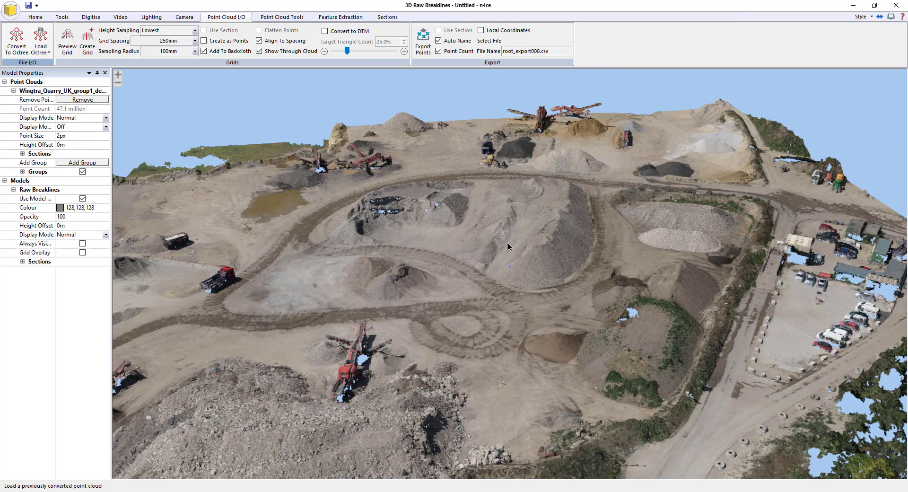
scroll(504, 274, "up", 3)
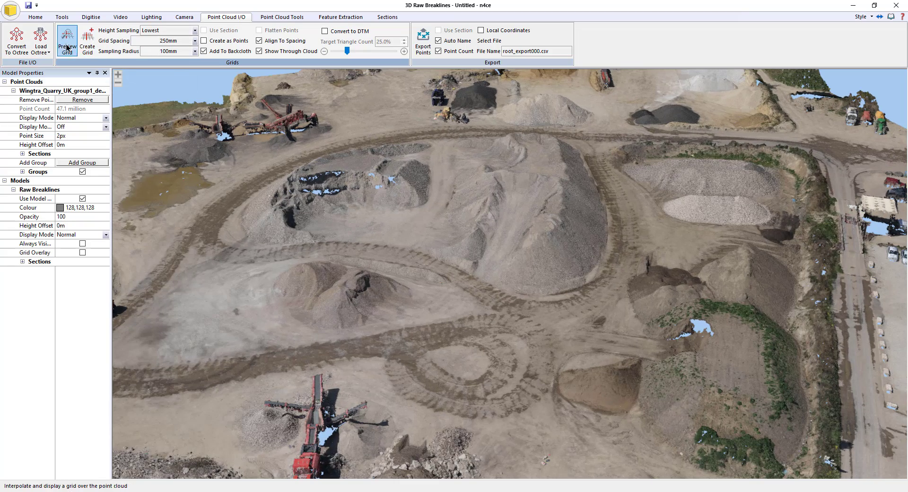
left_click(145, 42)
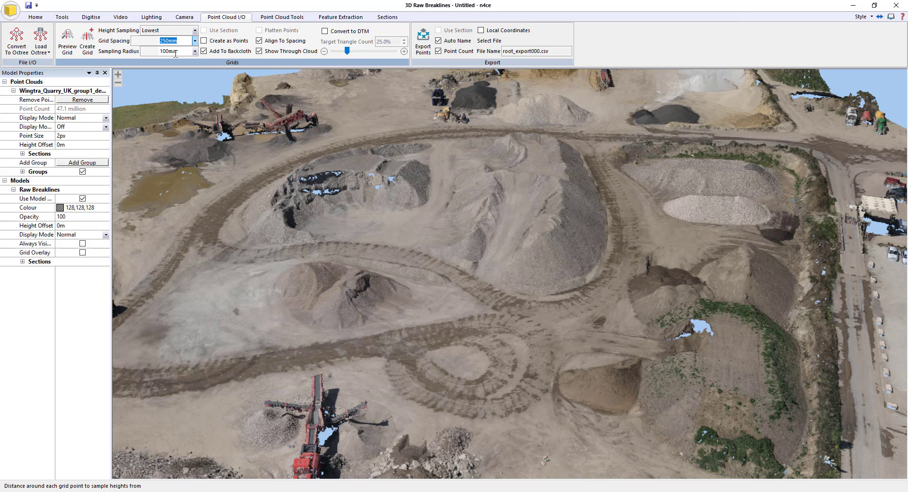
left_click(68, 49)
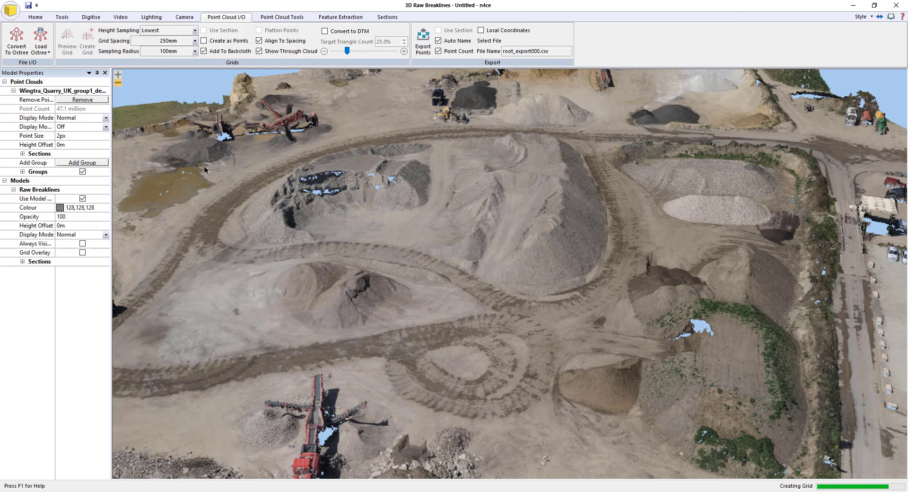
Create a model from the previewed grid, named "Grid DTM", with Optimize Diagonals on
left_click(263, 322)
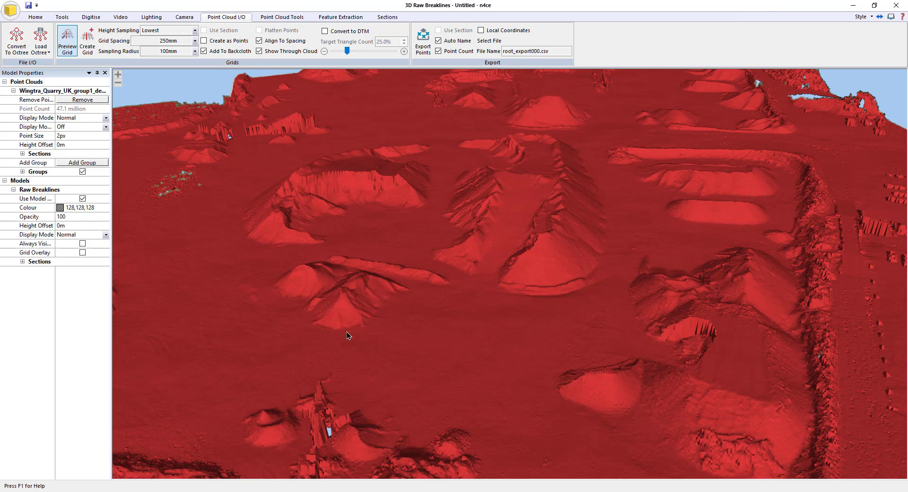
left_click_drag(492, 339, 535, 305)
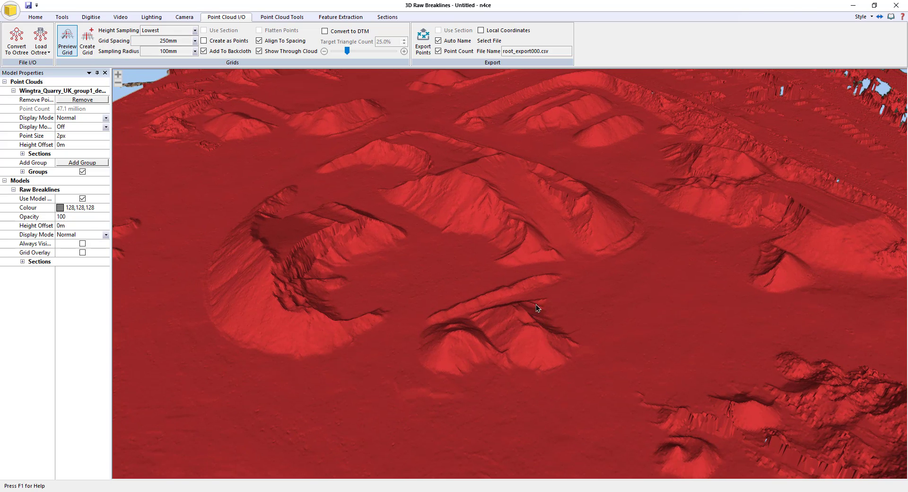
left_click(88, 42)
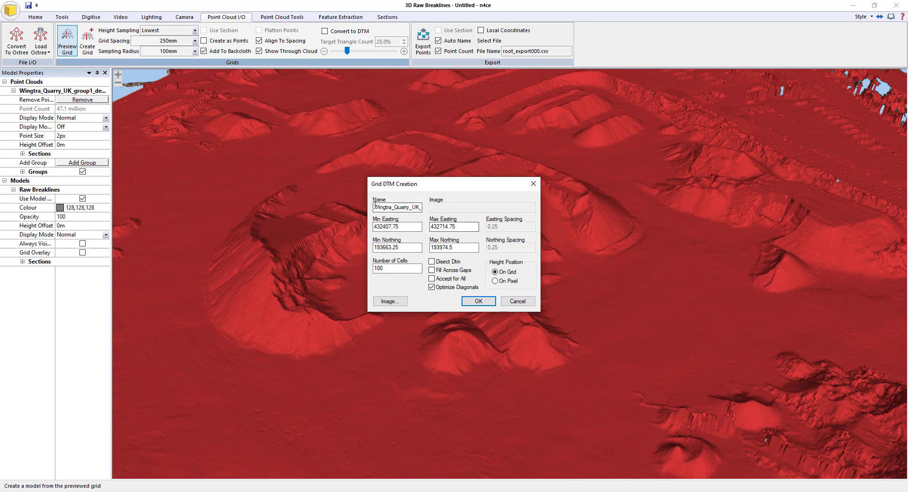
type("Grid DTM")
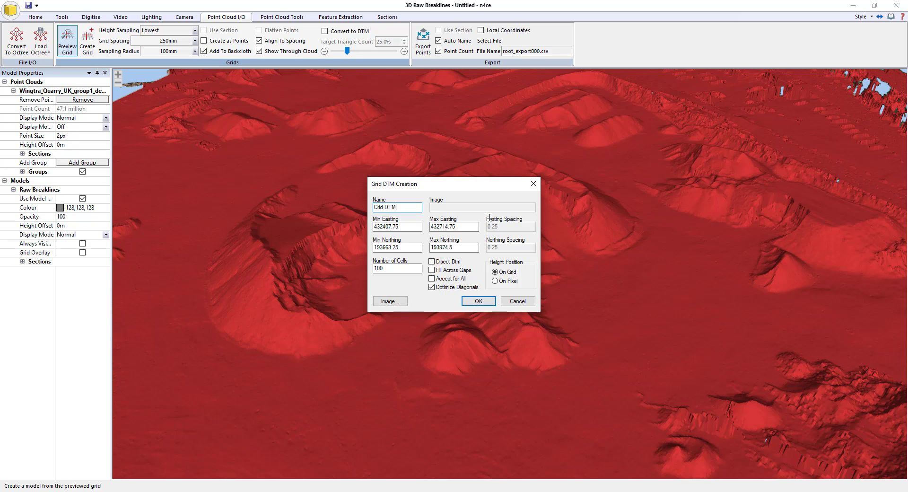
left_click(484, 301)
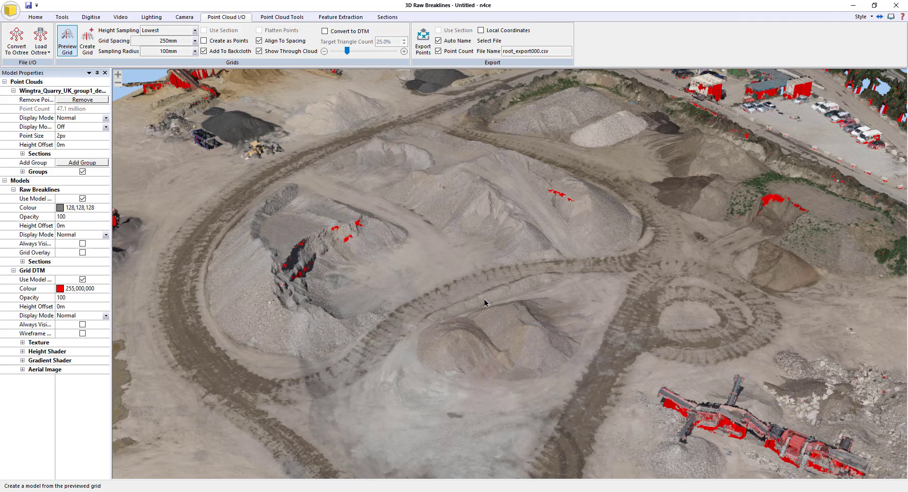
Remove the quarry point cloud and set the Grid DTM's display mode to Gradient Shaded
left_click(96, 99)
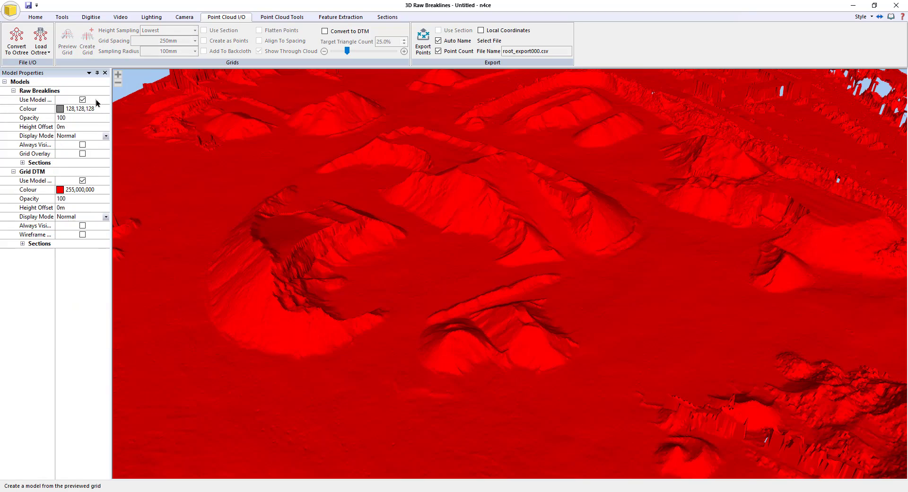
middle_click_drag(376, 313, 421, 290)
left_click_drag(421, 290, 401, 297)
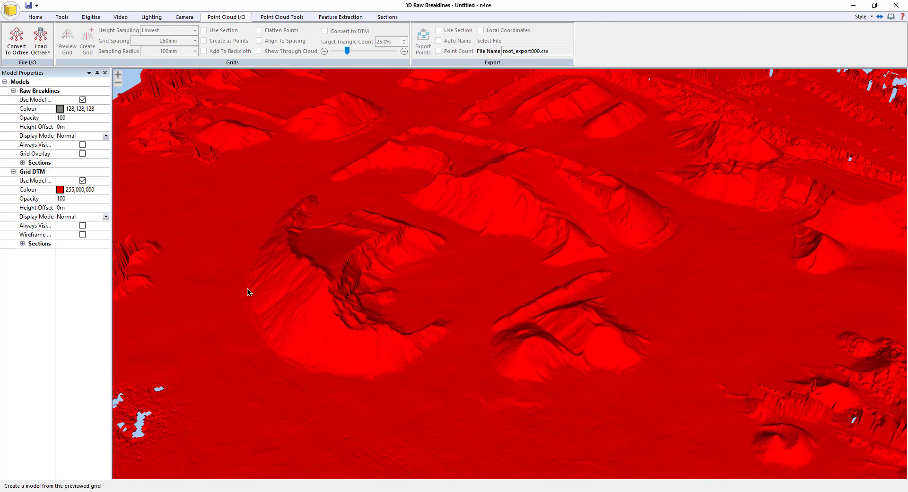
left_click(106, 216)
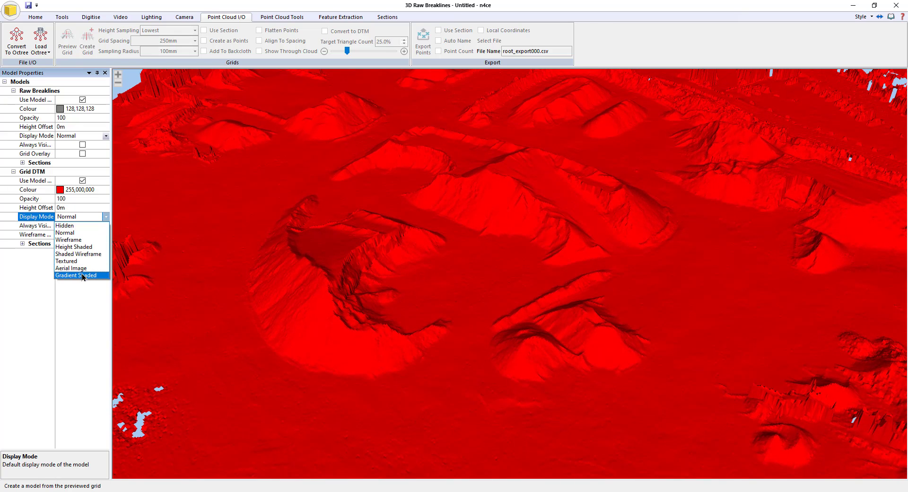
left_click(83, 275)
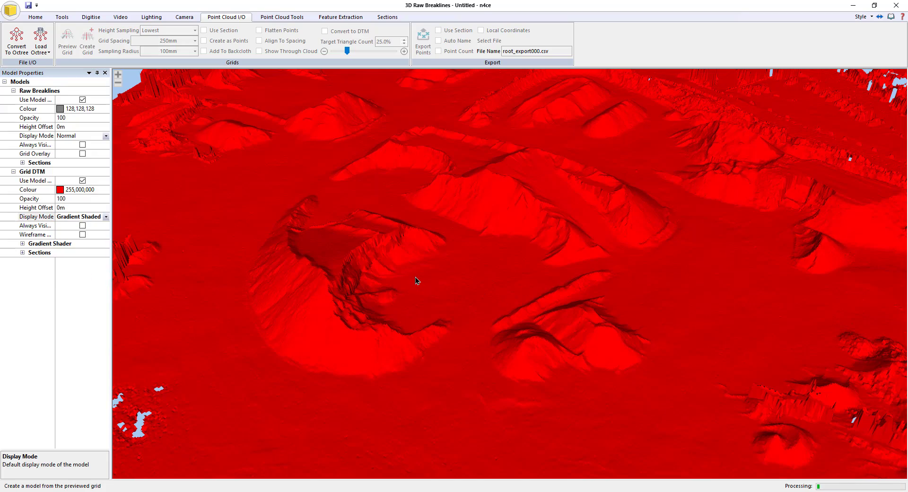
Export an 8K geo-referenced image of the gradient-shaded model as Raw Breaklines_image.ecw
scroll(479, 326, "down", 3)
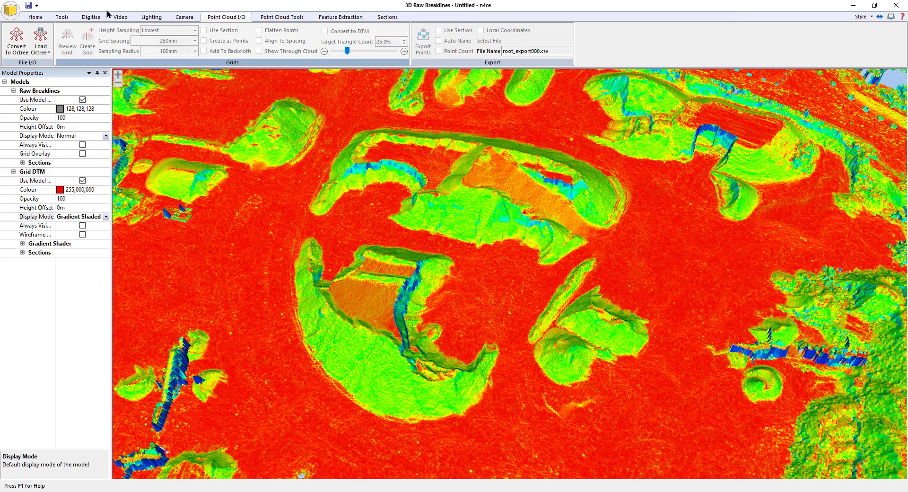
left_click(62, 17)
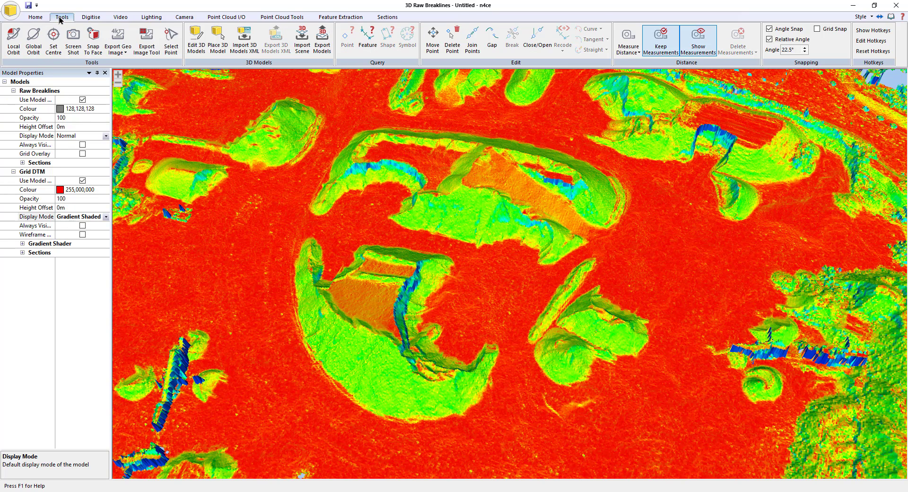
left_click(126, 54)
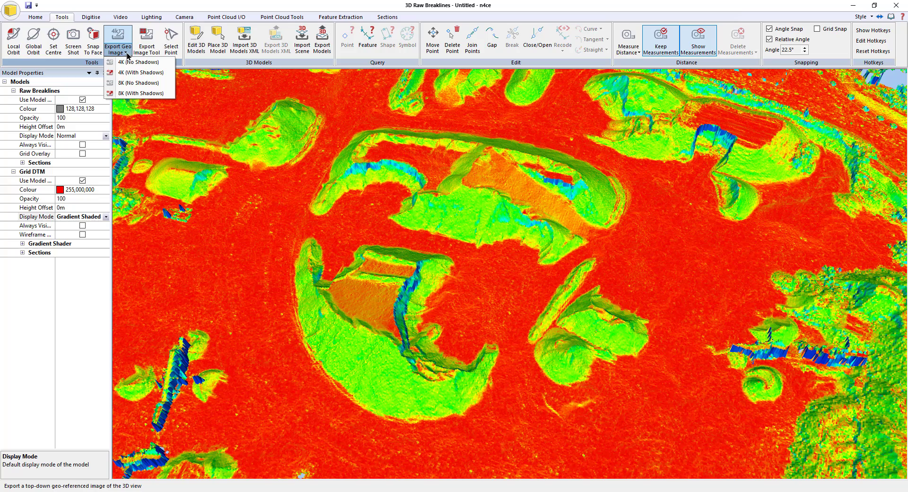
left_click(144, 87)
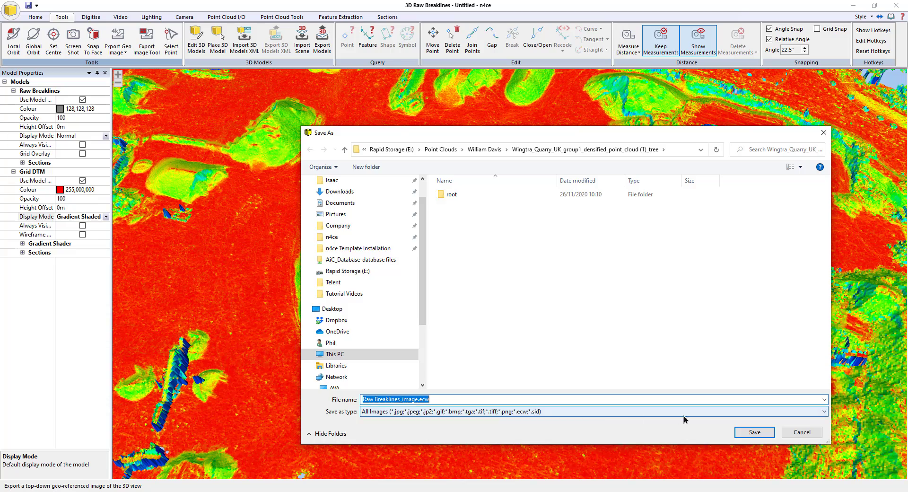
left_click(752, 432)
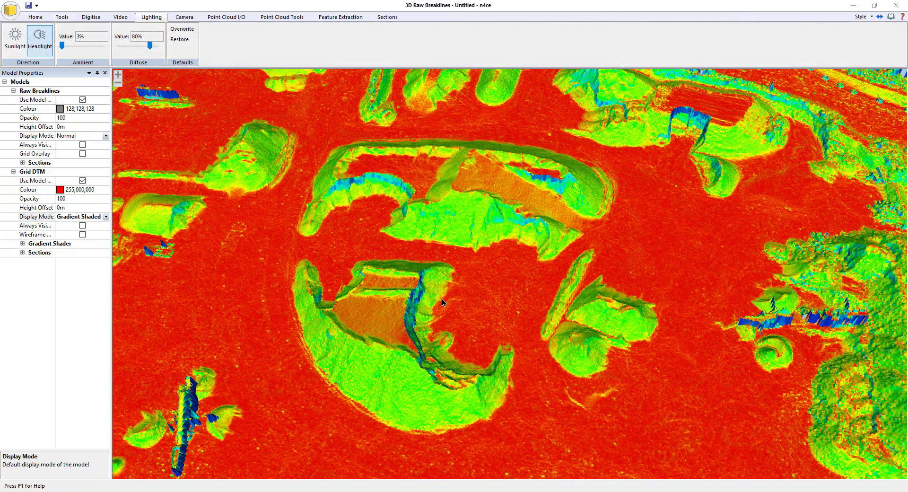
Start Break Line Extraction on the Grid DTM model
left_click_drag(442, 299, 402, 284)
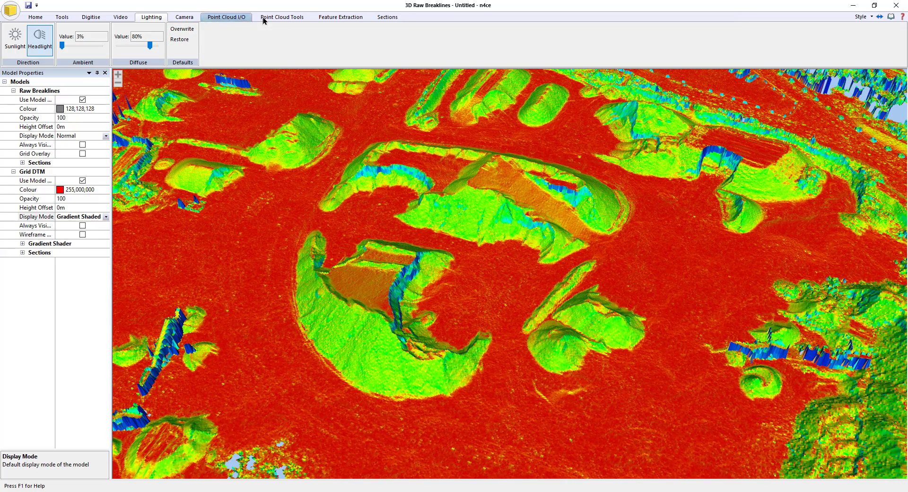
left_click(331, 19)
left_click(158, 38)
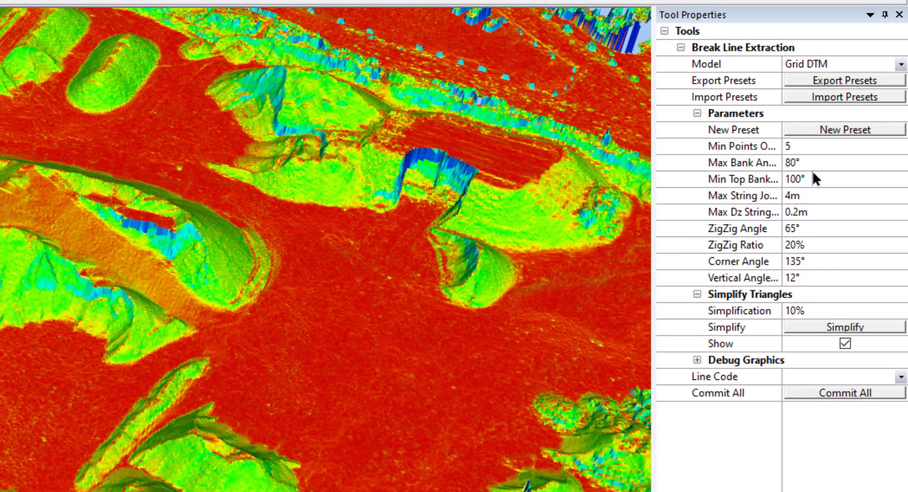
Review the maximum bank angle and vertical angle parameters for break line extraction
left_click(808, 162)
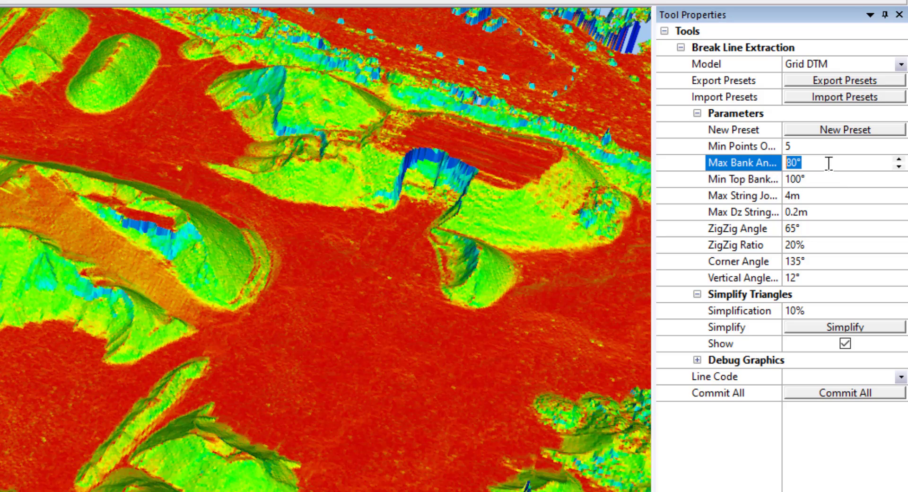
left_click(830, 175)
left_click(813, 162)
double_click(818, 163)
left_click(804, 164)
double_click(791, 162)
scroll(175, 286, "up", 2)
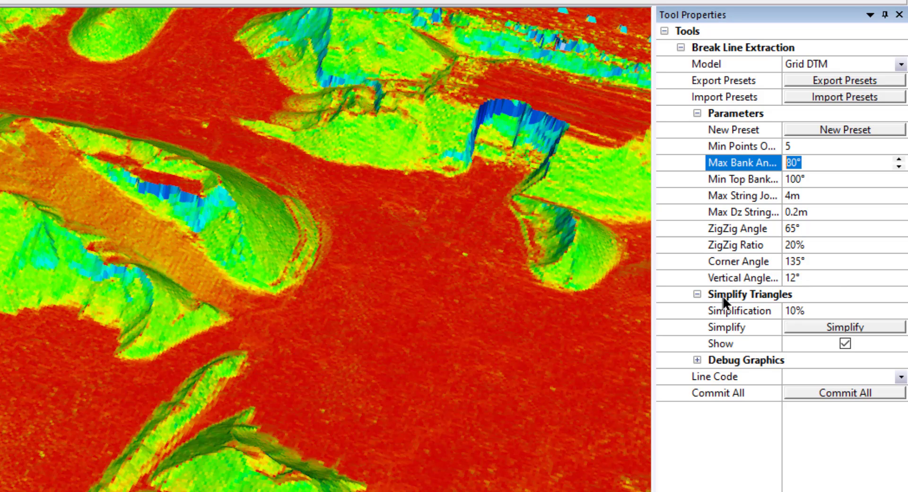
left_click(766, 279)
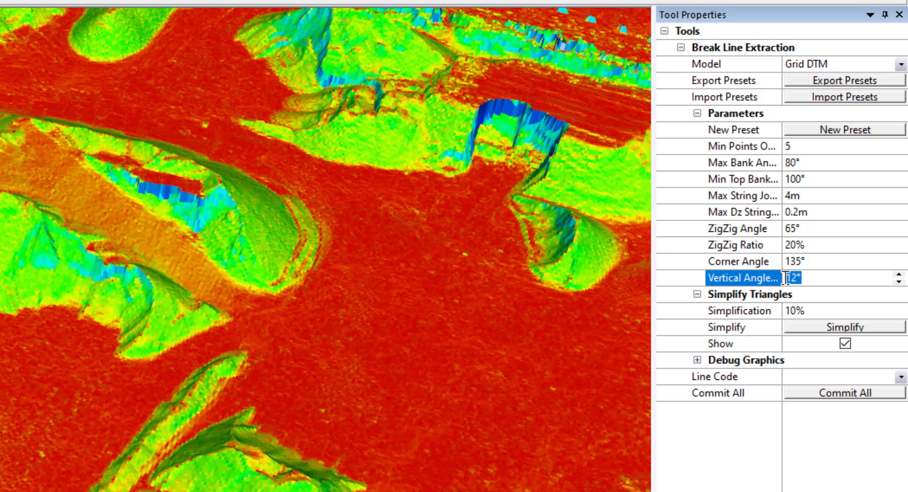
left_click(815, 279)
left_click_drag(802, 278, 781, 279)
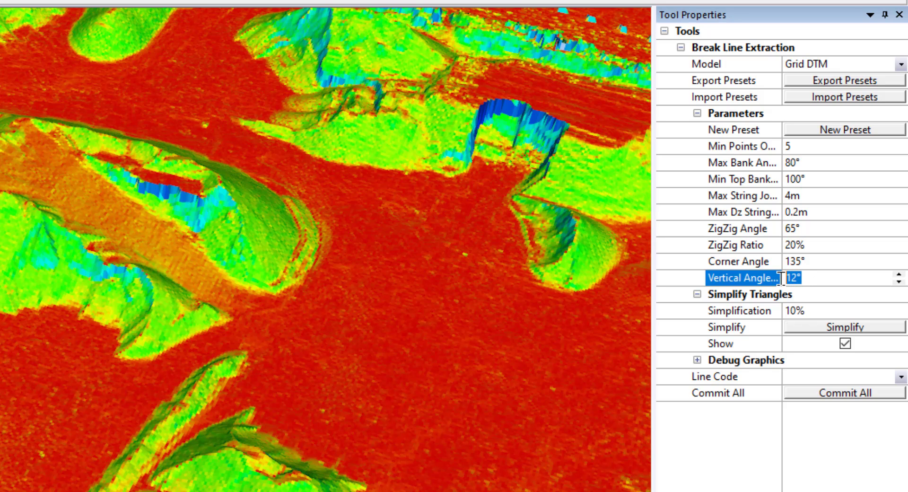
left_click(809, 278)
double_click(805, 278)
mouse_move(802, 277)
left_mouse_down()
mouse_move(788, 277)
mouse_move(803, 278)
left_mouse_up()
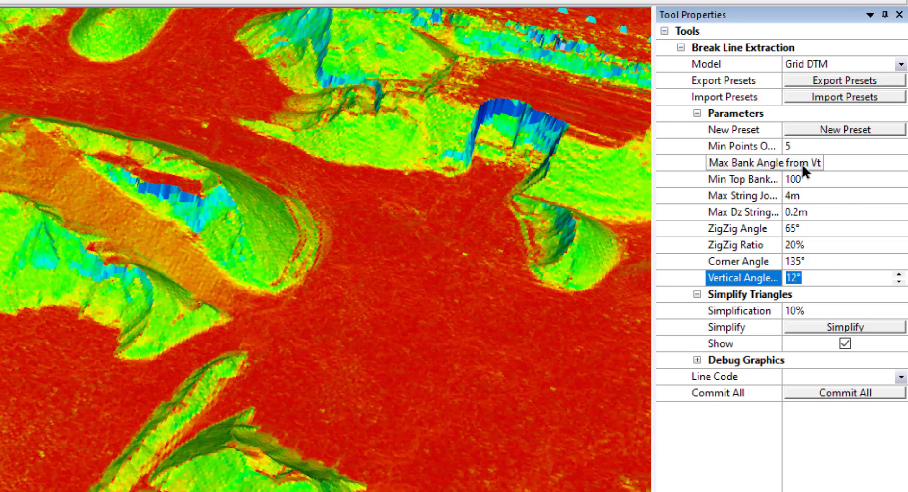
left_click(824, 160)
double_click(817, 163)
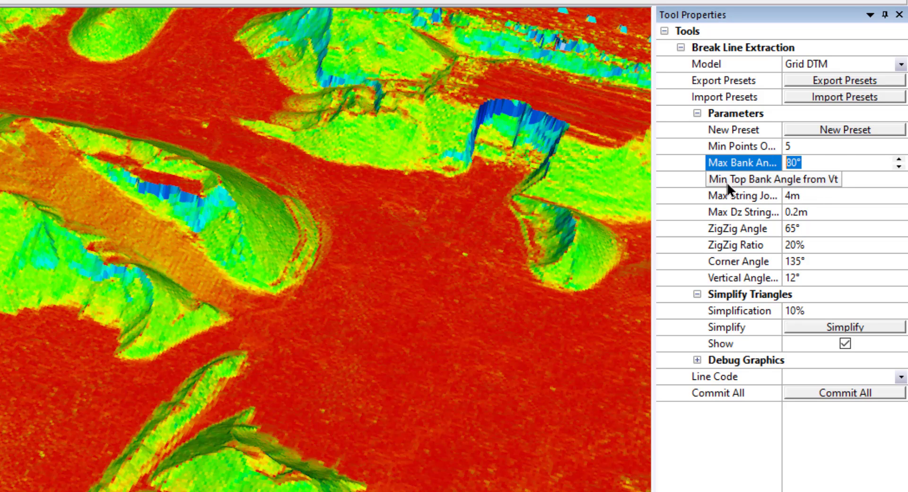
Review the minimum top bank angle, string joining, ZigZig, corner angle and vertical angle parameters
left_click(822, 179)
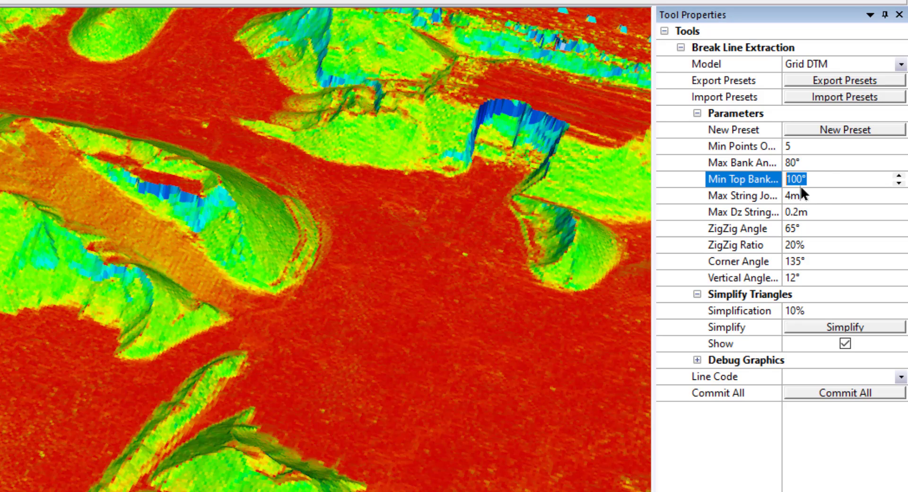
double_click(810, 179)
left_click(815, 179)
left_click(804, 194)
double_click(809, 195)
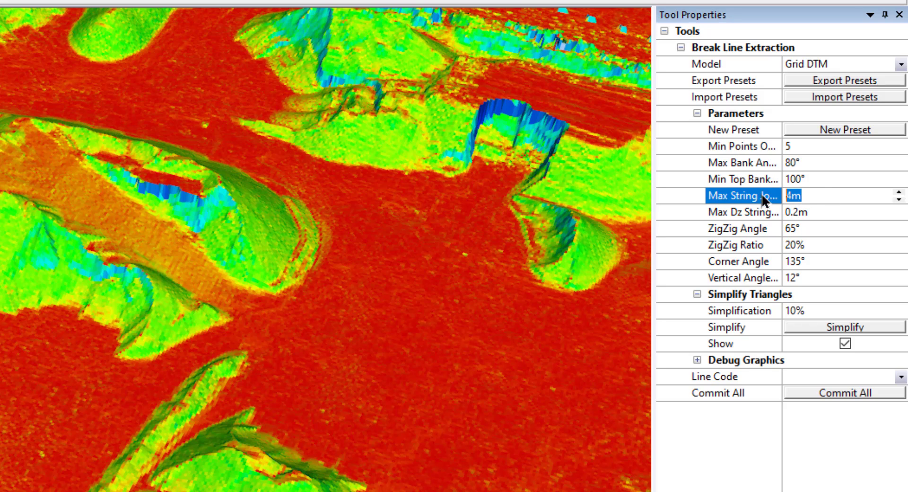
left_click(824, 213)
left_click_drag(822, 217, 783, 214)
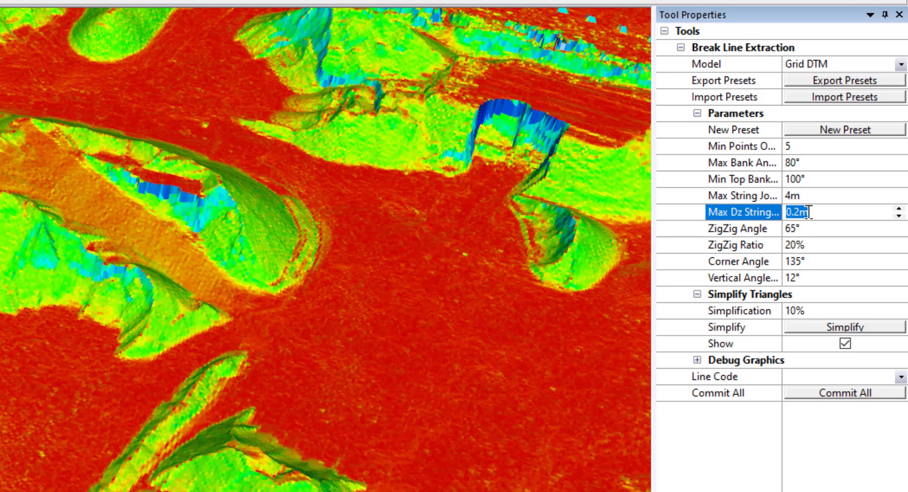
left_click(813, 227)
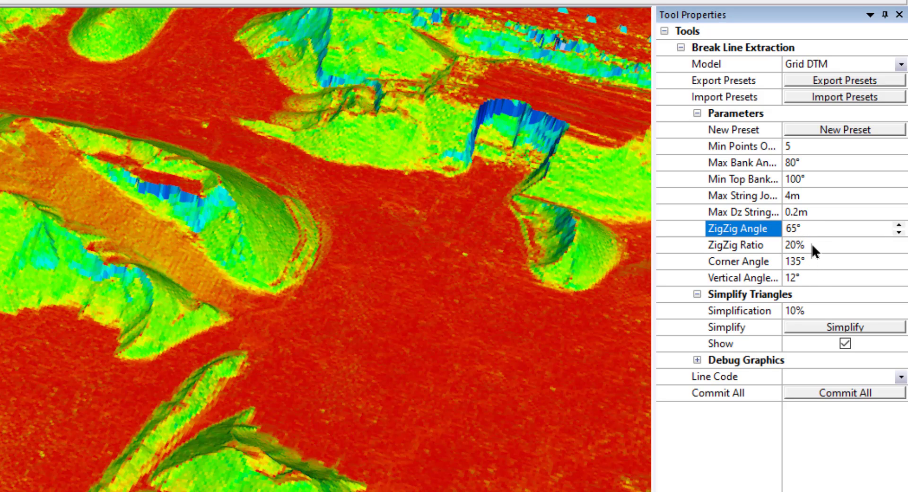
left_click_drag(804, 229, 780, 229)
left_click(807, 259)
left_click(815, 260)
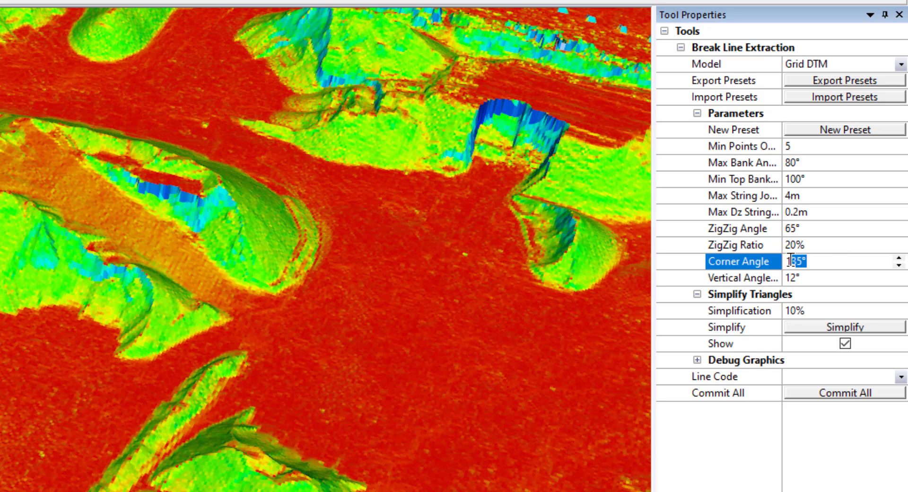
left_click(817, 260)
double_click(799, 261)
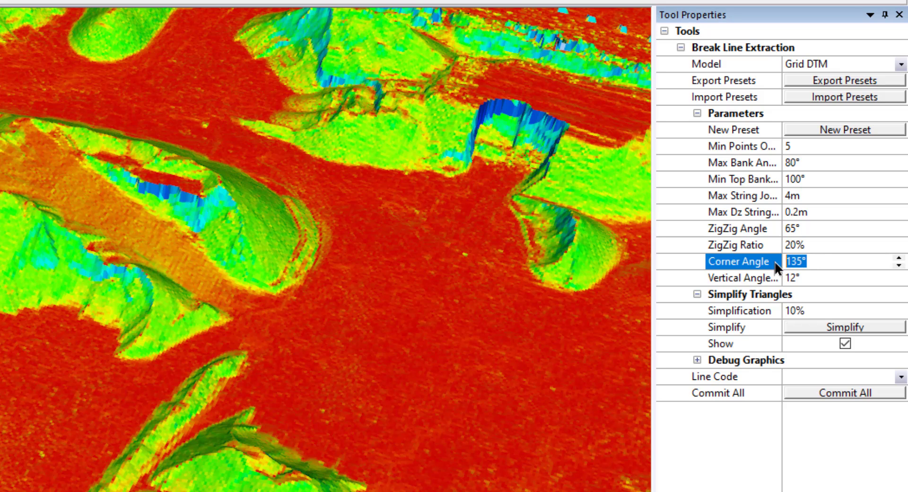
left_click(801, 229)
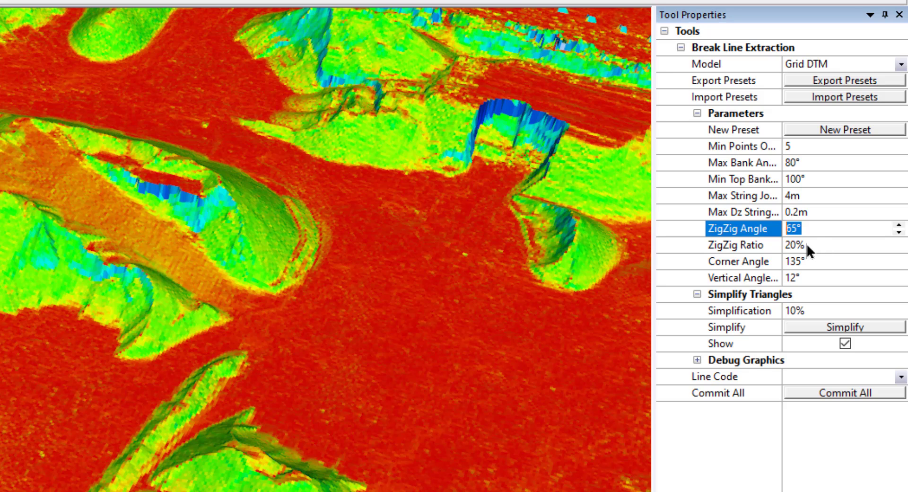
left_click(807, 245)
left_click_drag(808, 245, 772, 253)
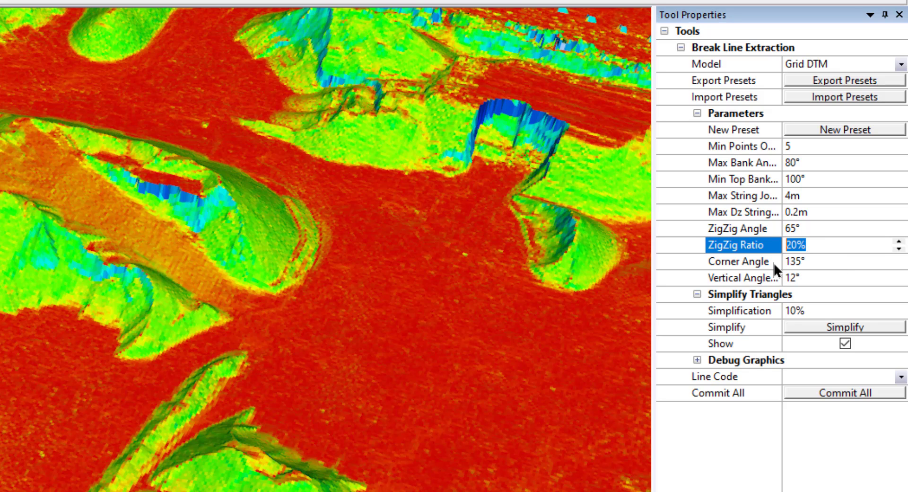
left_click(808, 277)
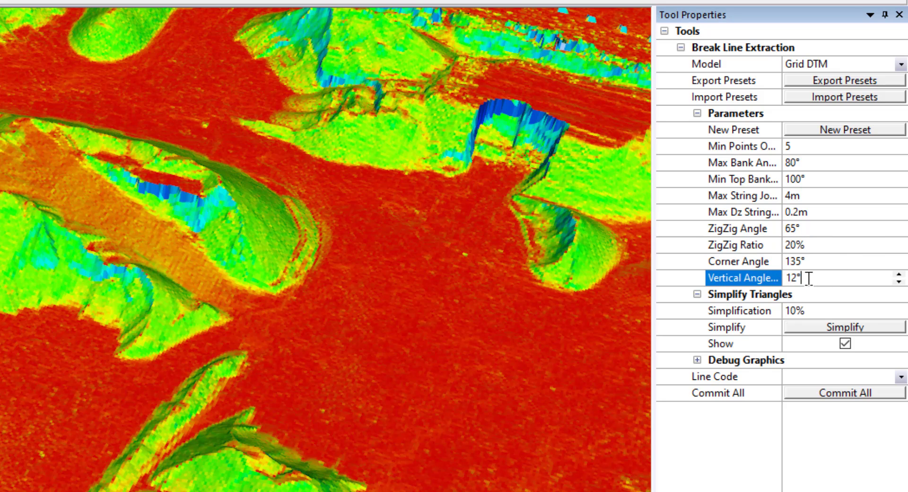
left_click_drag(810, 278, 788, 282)
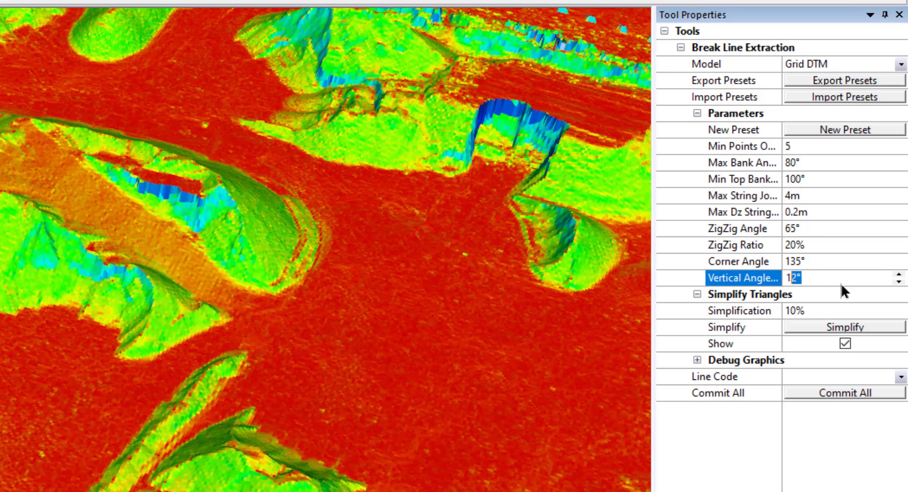
double_click(814, 278)
Simplify the Grid DTM's triangles with 10% simplification and inspect the simplified surface
left_click(796, 310)
double_click(799, 310)
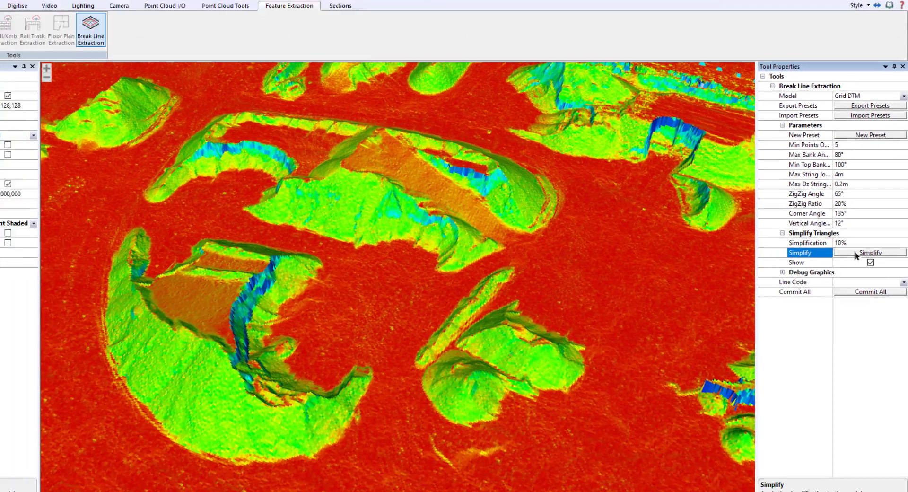
left_click(829, 327)
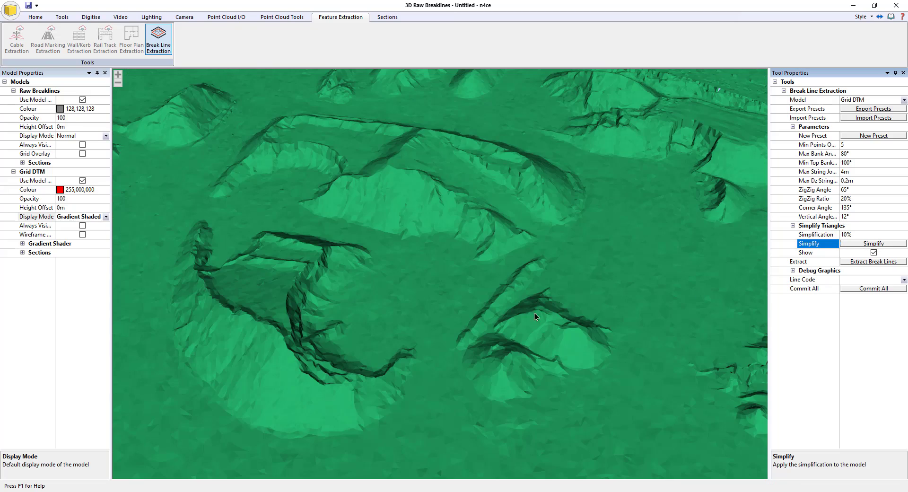
middle_click_drag(574, 308, 461, 302)
scroll(461, 302, "up", 5)
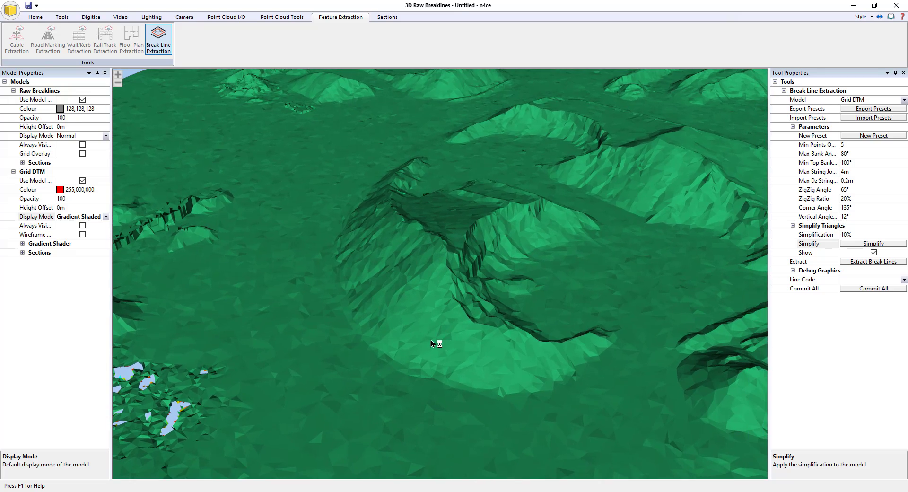
middle_click_drag(468, 345, 411, 327)
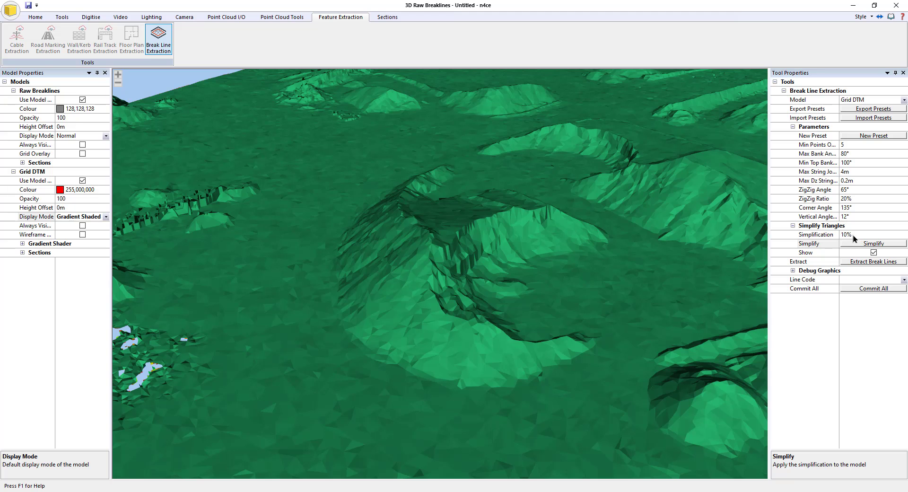
middle_click_drag(535, 290, 567, 246)
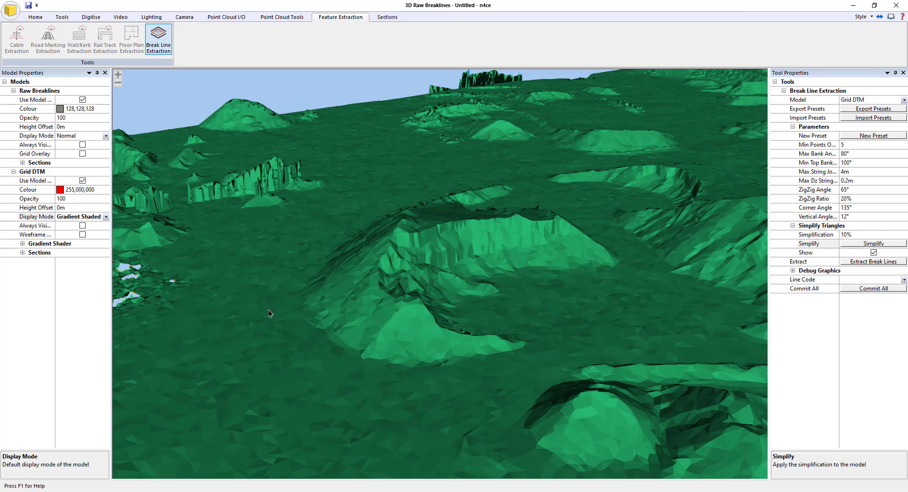
Extract break lines from the simplified Grid DTM with the current parameters
left_click(792, 225)
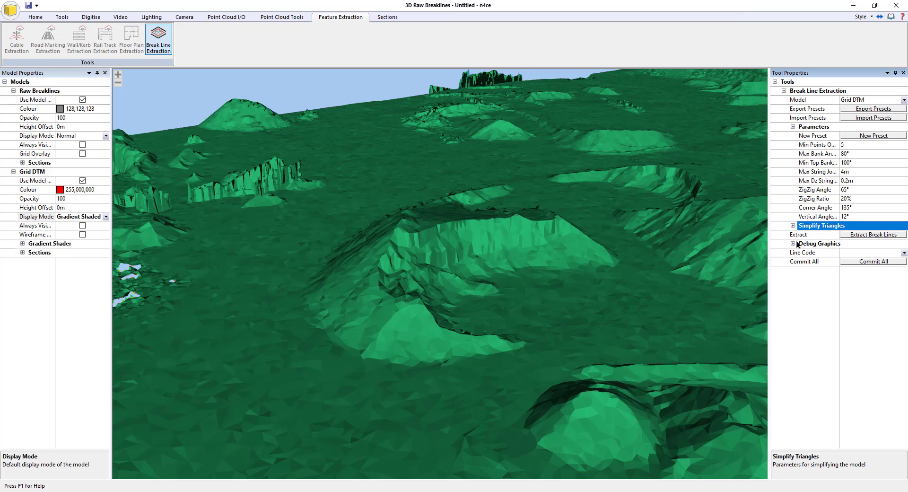
left_click(864, 235)
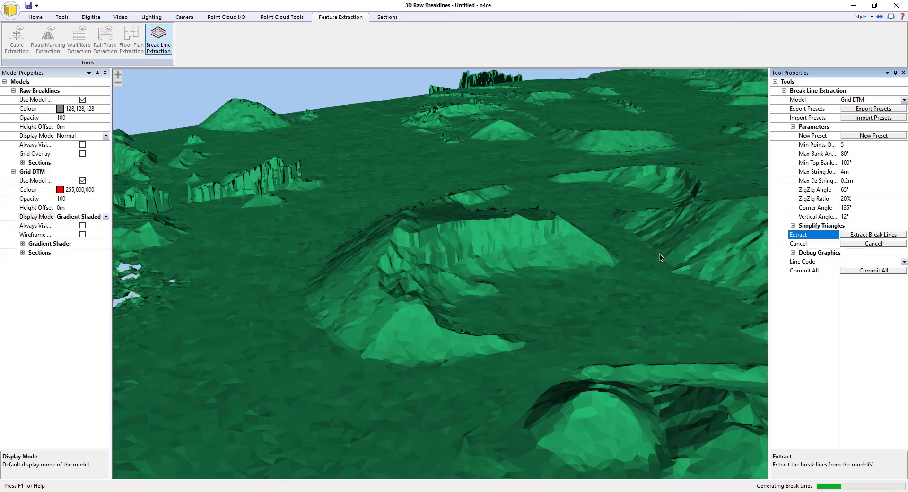
left_click_drag(329, 287, 527, 245)
scroll(572, 275, "down", 2)
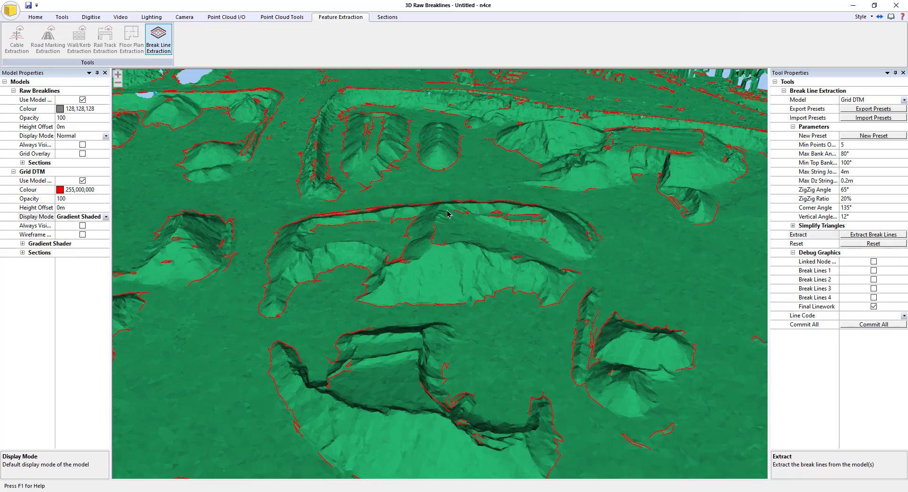
Examine how well the extracted break lines follow the crests and toes of the stockpiles and banks
middle_click_drag(437, 204, 493, 261)
middle_click_drag(310, 258, 474, 247)
middle_click_drag(475, 204, 479, 161)
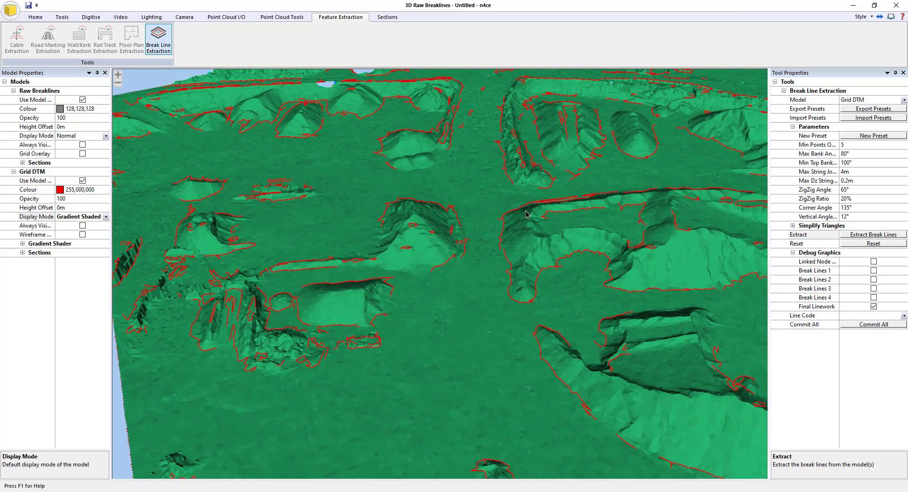
scroll(591, 320, "up", 4)
middle_click_drag(615, 329, 446, 267)
middle_click_drag(564, 286, 465, 331)
middle_click_drag(494, 284, 518, 307)
middle_click_drag(537, 215, 560, 296)
middle_click_drag(447, 186, 495, 305)
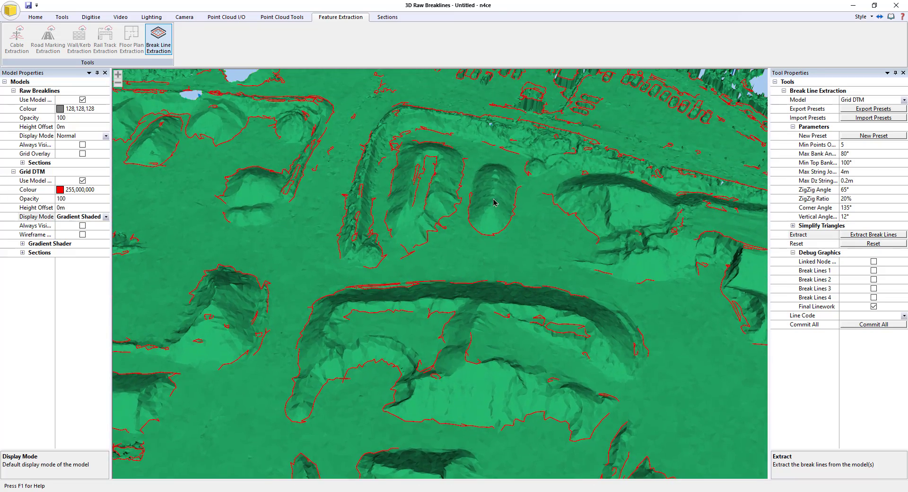
middle_click_drag(413, 210, 581, 213)
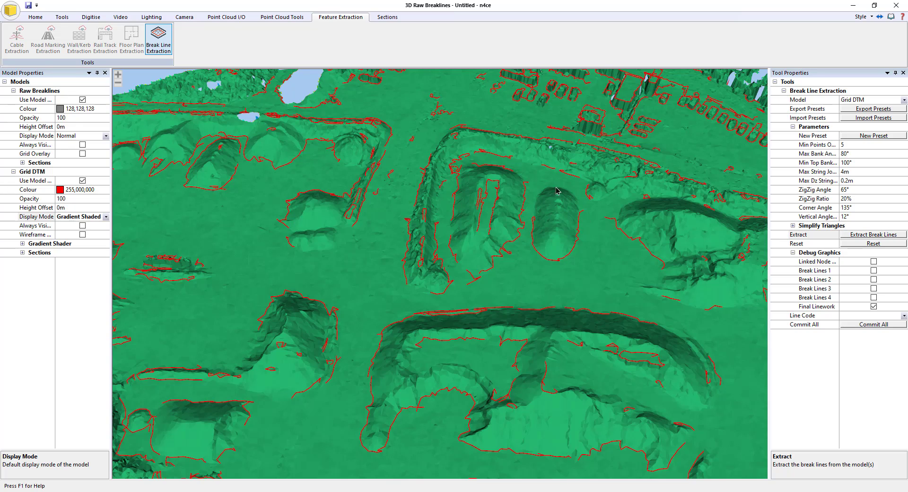
Set the ZigZig Ratio to 50% and extract the break lines again
left_click(846, 199)
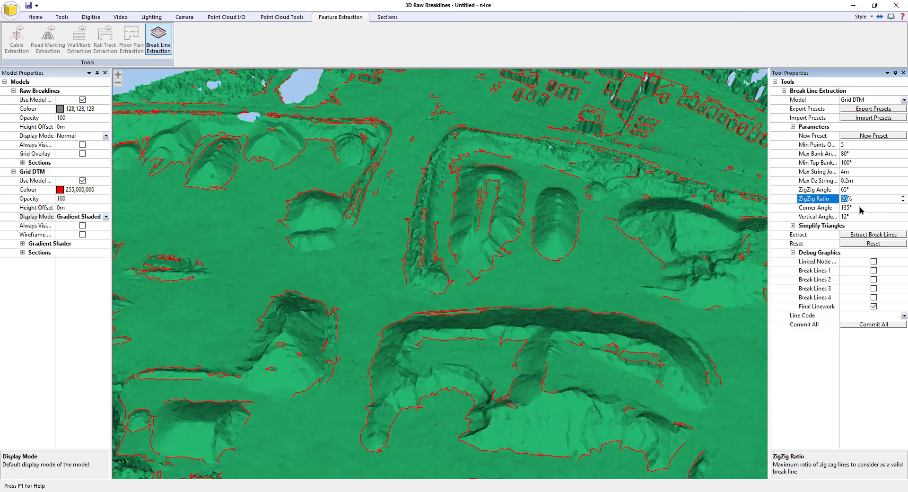
left_click(877, 236)
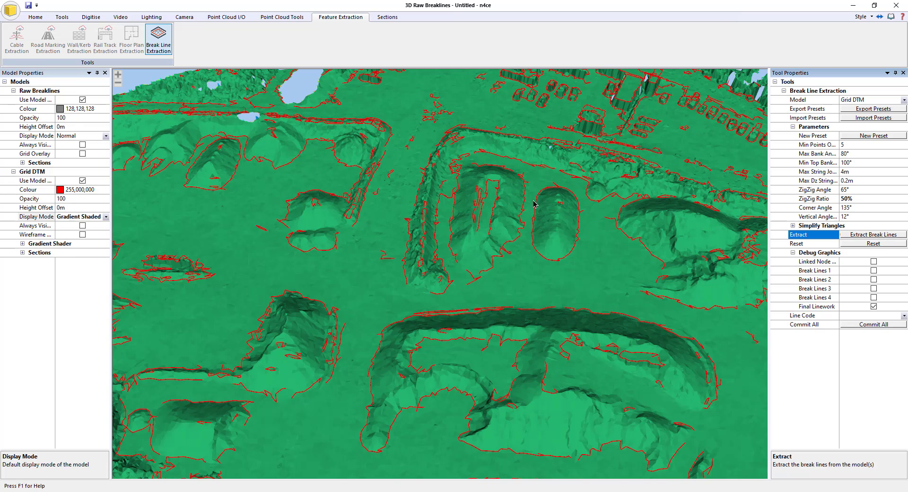
scroll(494, 243, "down", 2)
middle_click_drag(527, 309, 527, 255)
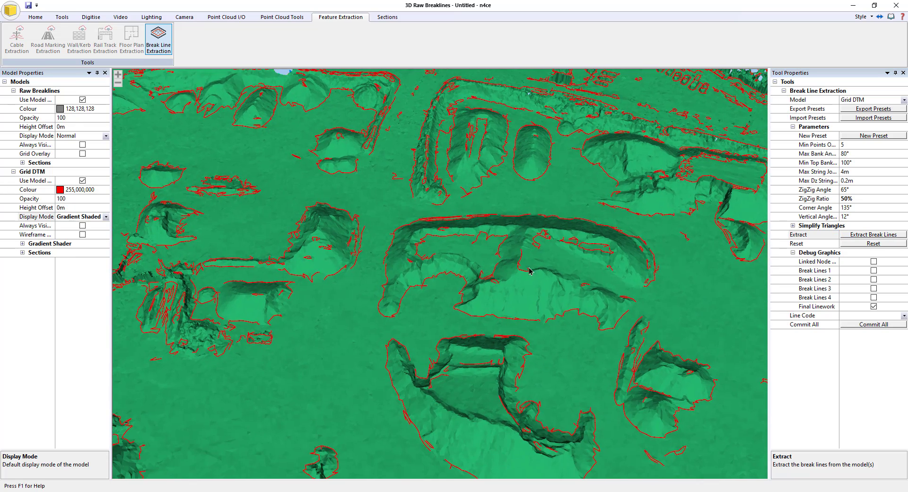
Examine the re-extracted break lines across the site, including the stockpiles, model edge and areas with data gaps
mouse_move(523, 318)
middle_mouse_down()
mouse_move(531, 273)
mouse_move(528, 308)
middle_mouse_up()
left_click_drag(528, 311, 551, 316)
key("c")
left_click(534, 300)
key("c")
left_click(535, 297)
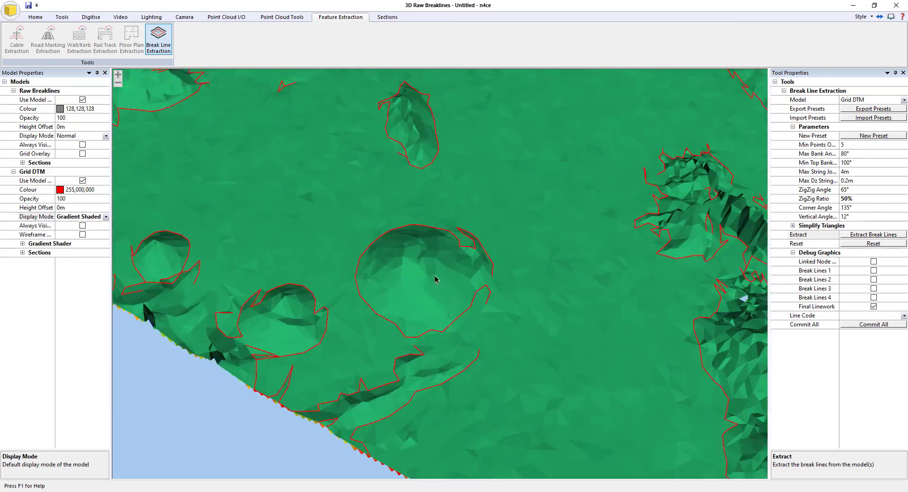
left_click_drag(390, 276, 431, 273)
middle_click_drag(449, 151, 521, 299)
middle_click_drag(364, 250, 467, 407)
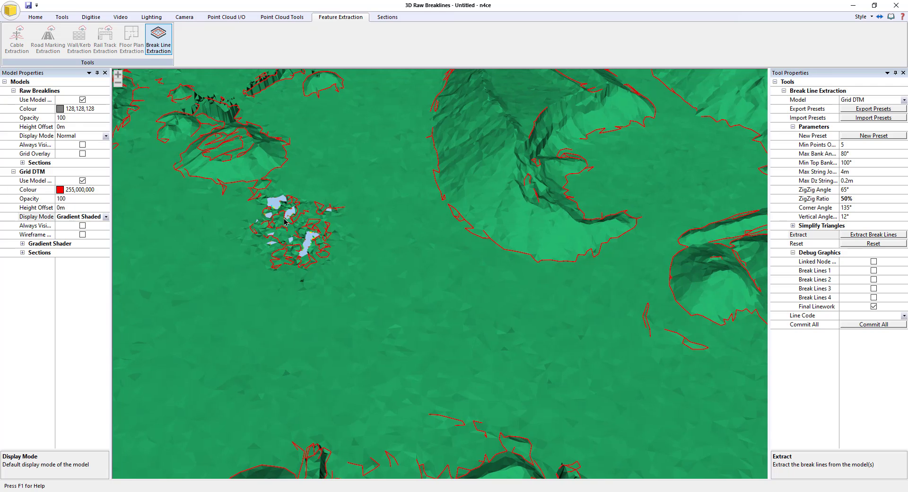
middle_click_drag(278, 218, 304, 244)
middle_click_drag(380, 254, 418, 273)
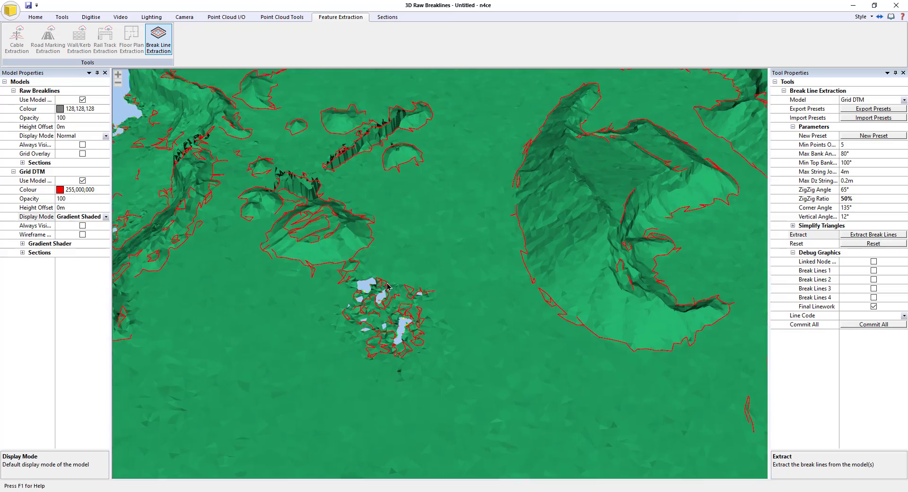
middle_click_drag(384, 284, 398, 342)
left_click_drag(341, 214, 360, 118)
middle_click_drag(360, 119, 519, 291)
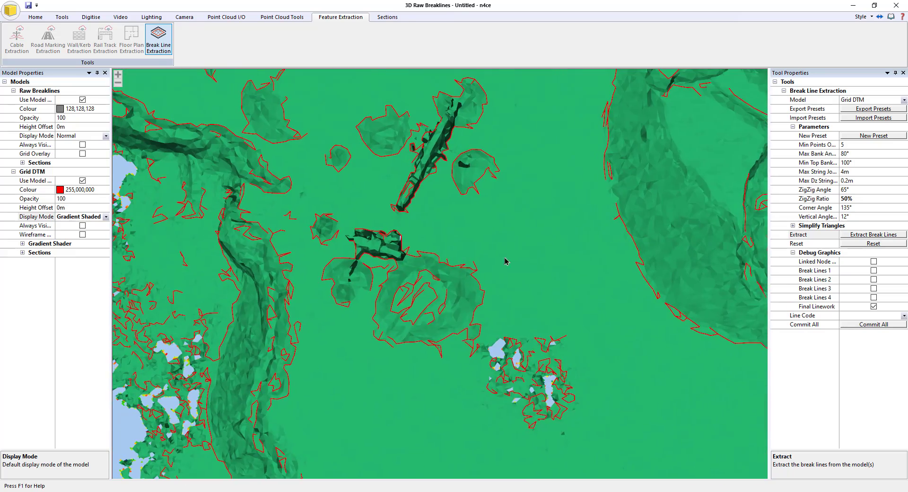
middle_click_drag(400, 152, 371, 224)
middle_click_drag(614, 137, 477, 267)
left_click_drag(513, 236, 488, 245)
middle_click_drag(516, 191, 407, 163)
middle_click_drag(538, 341, 333, 241)
left_click_drag(448, 381, 569, 371)
middle_click_drag(570, 371, 486, 208)
left_click_drag(487, 209, 459, 316)
middle_click_drag(458, 313, 470, 299)
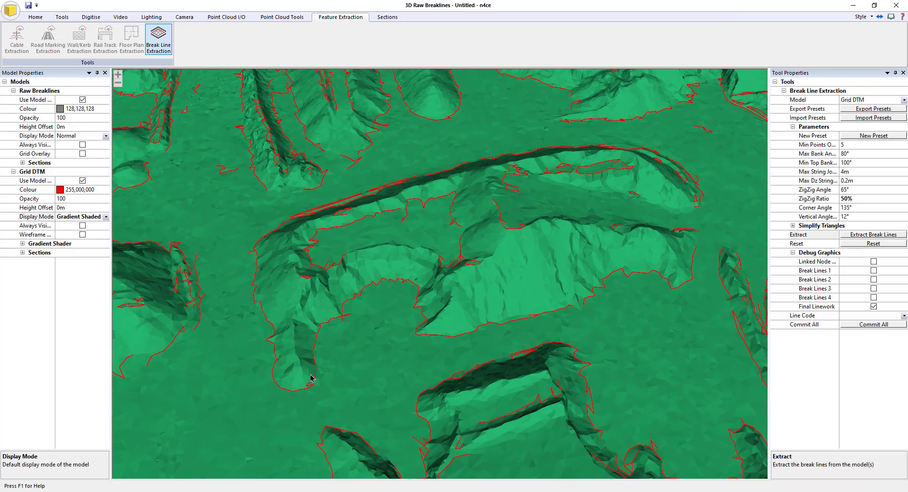
Assign line code BB to the extracted break lines and commit them all to the Raw Breaklines model
middle_click_drag(324, 367, 390, 353)
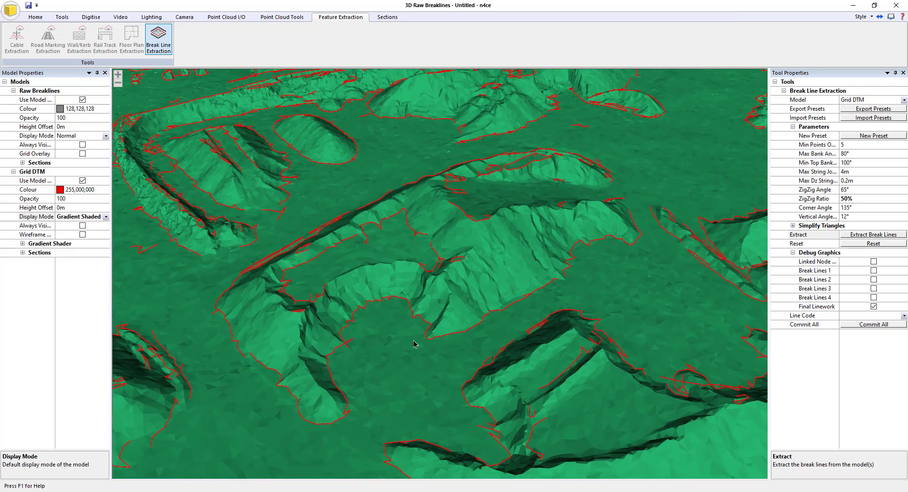
middle_click_drag(565, 244, 597, 278)
mouse_move(528, 274)
middle_mouse_down()
mouse_move(544, 298)
mouse_move(537, 273)
middle_mouse_up()
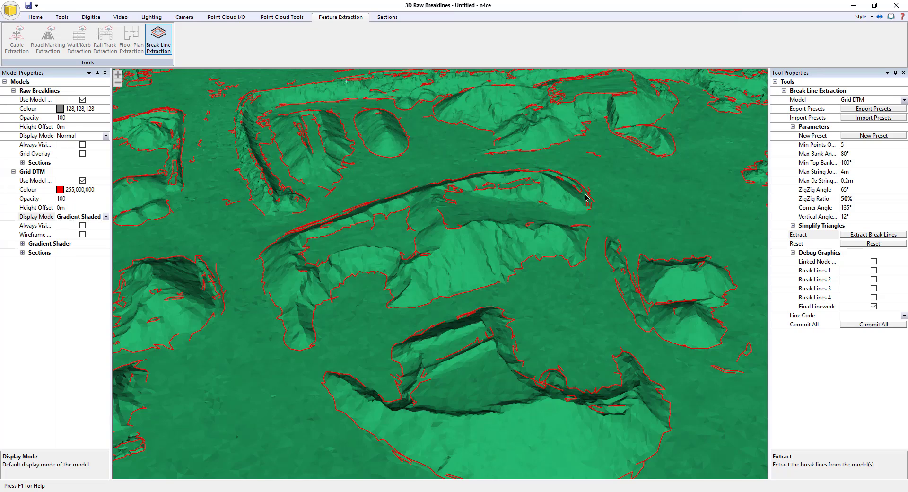
left_click(864, 316)
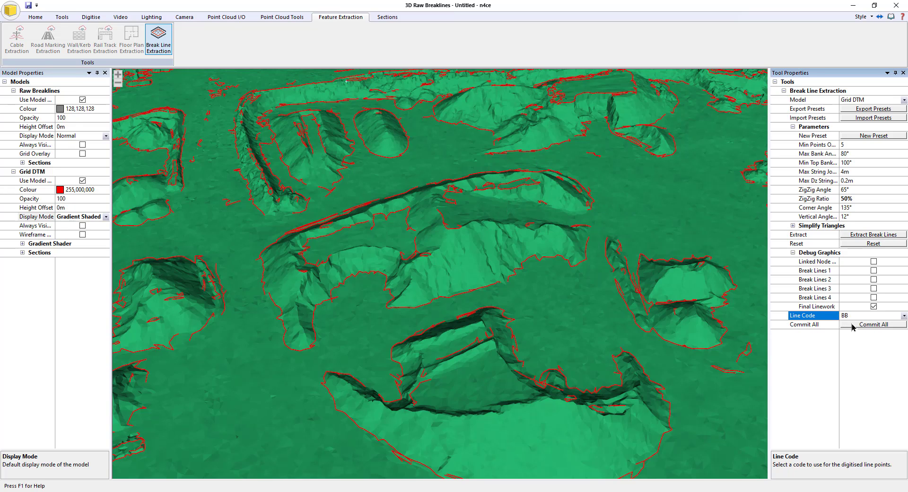
left_click(853, 325)
left_click(852, 325)
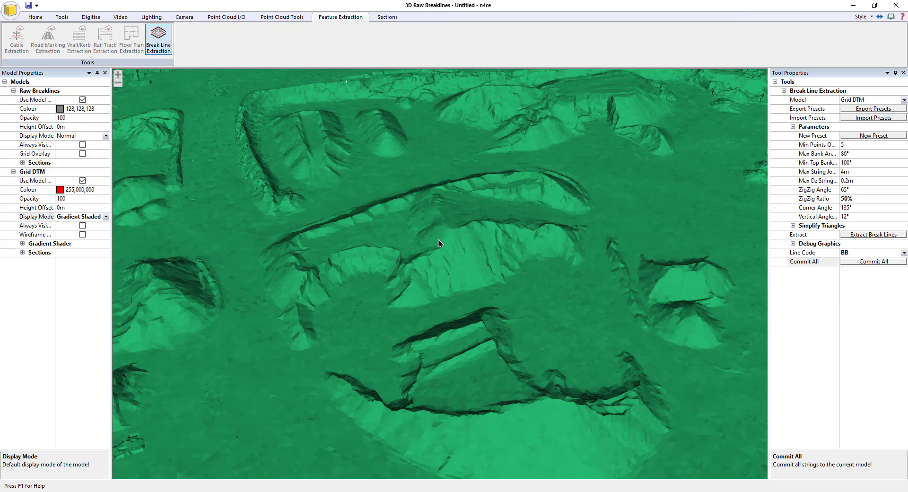
Examine the committed break lines around the stockpiles in 3D without the extraction tool, and close the 3D viewer
key("Escape")
middle_click_drag(574, 286, 513, 274)
middle_click_drag(623, 363, 535, 275)
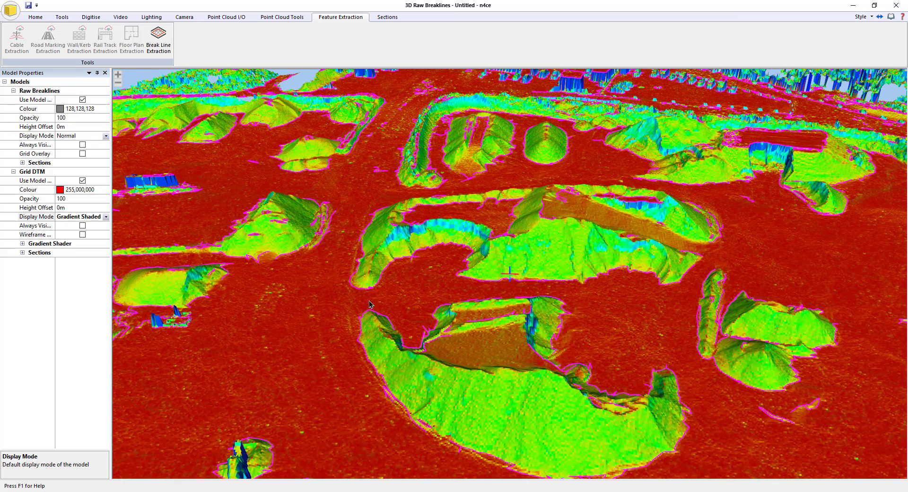
middle_click_drag(329, 285, 390, 314)
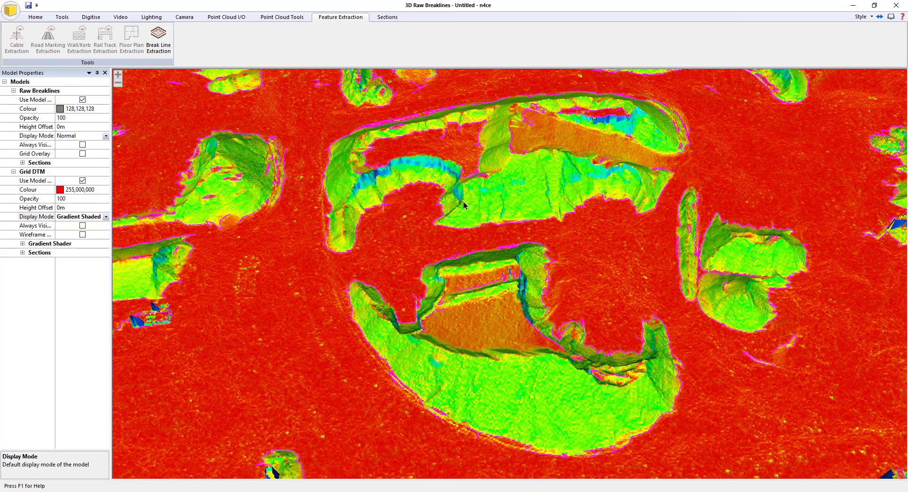
left_click(897, 5)
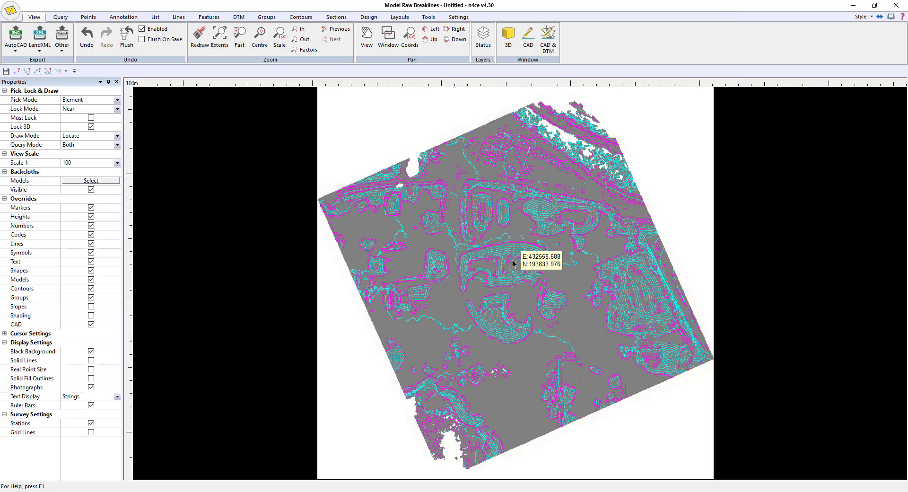
Remove Grid DTM from the backcloths of the Raw Breaklines model, keeping only Raw Breaklines_image selected
key("ctrl+b")
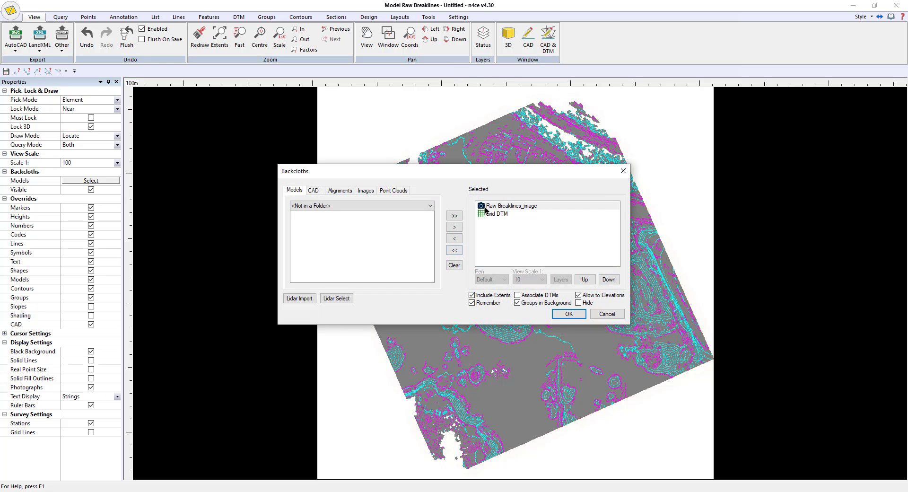
left_click(492, 214)
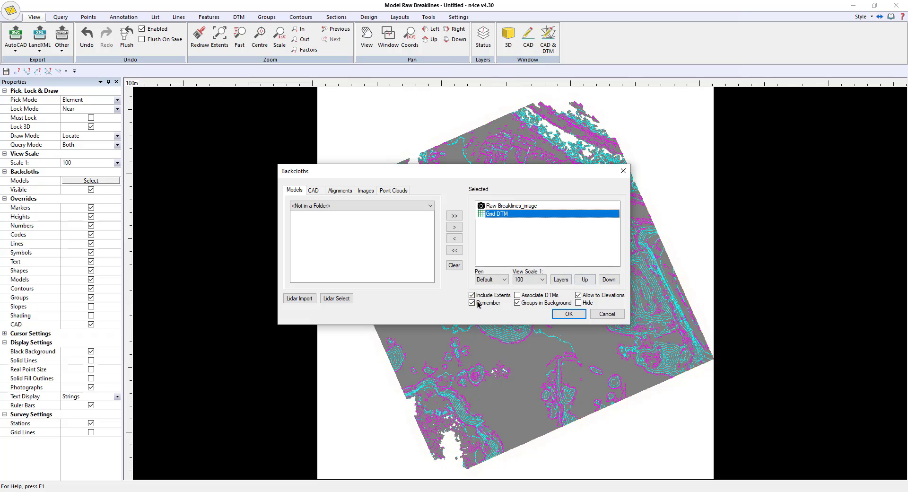
left_click(453, 238)
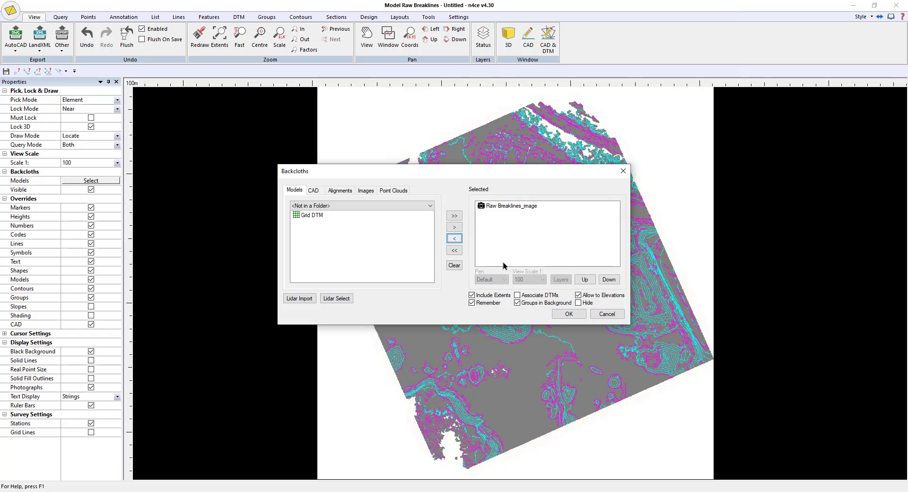
left_click(567, 314)
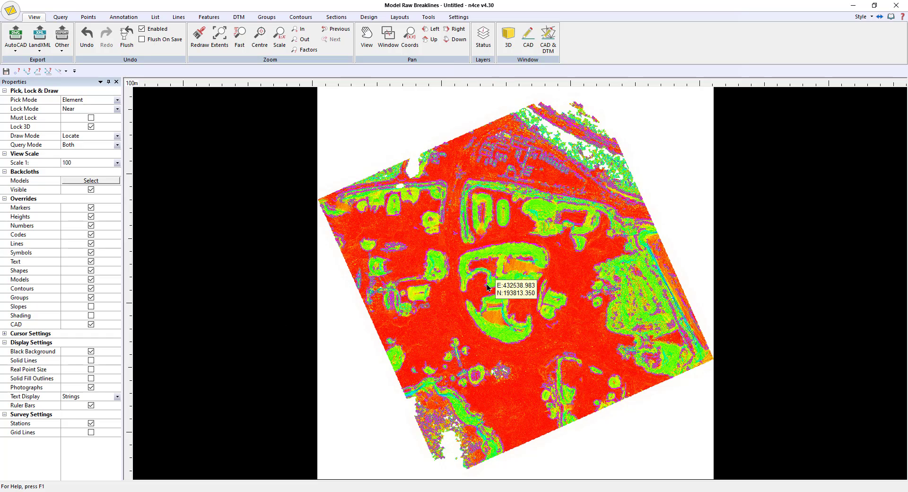
Hide the backcloths and turn off the point height labels in the Raw Breaklines model
scroll(506, 280, "up", 3)
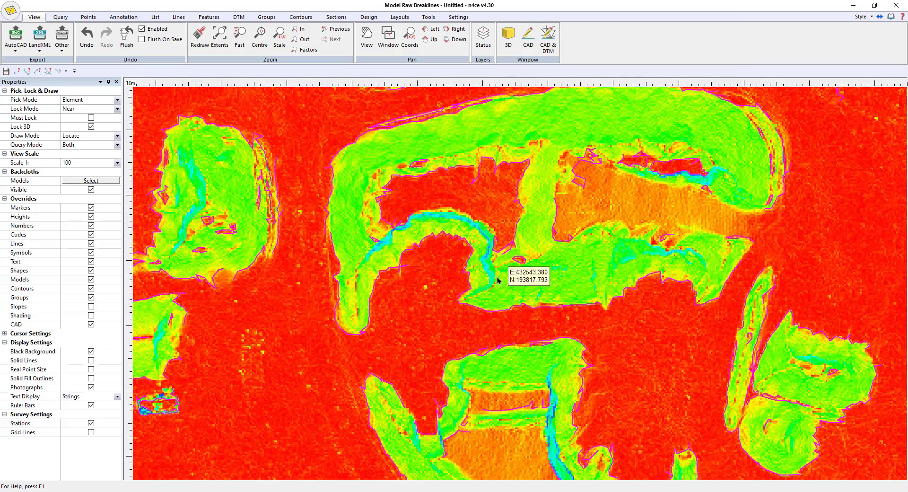
left_click(90, 190)
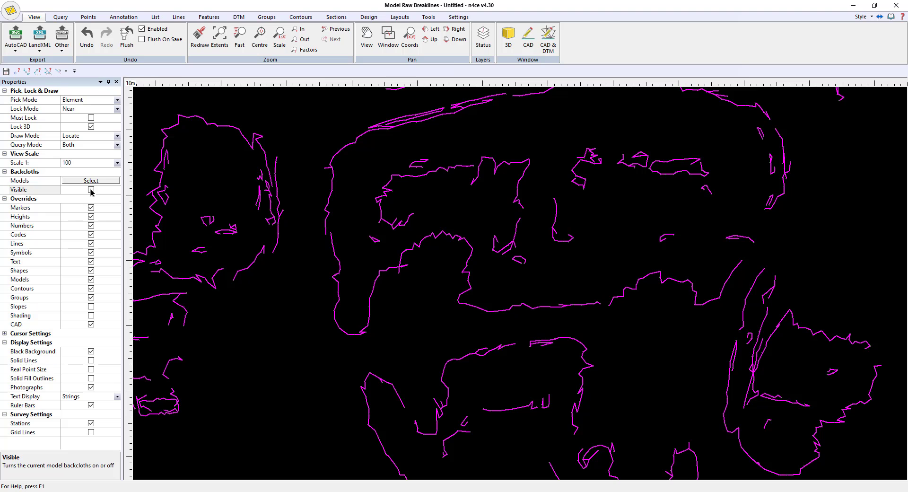
left_click(91, 190)
left_click(91, 190)
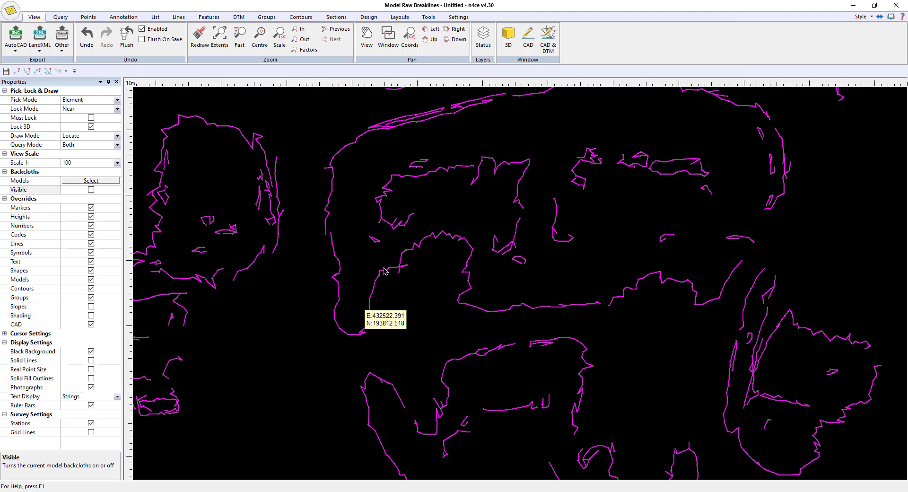
scroll(411, 289, "up", 5)
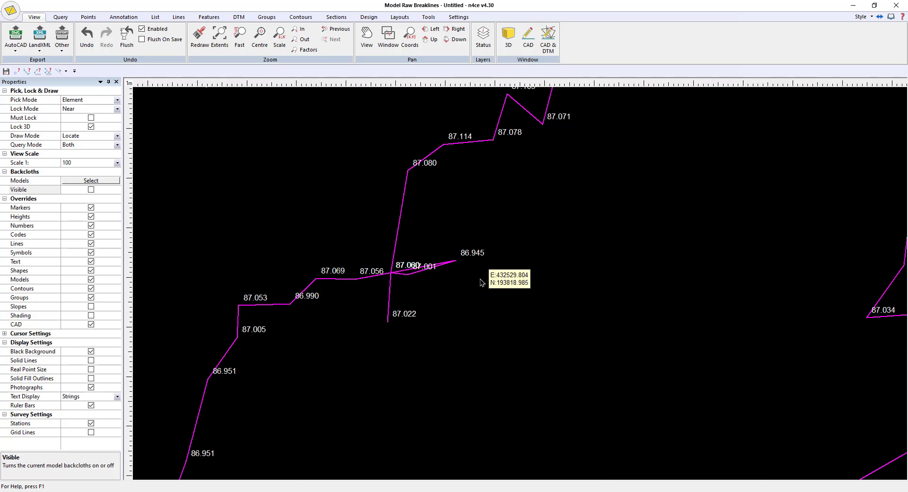
key("o")
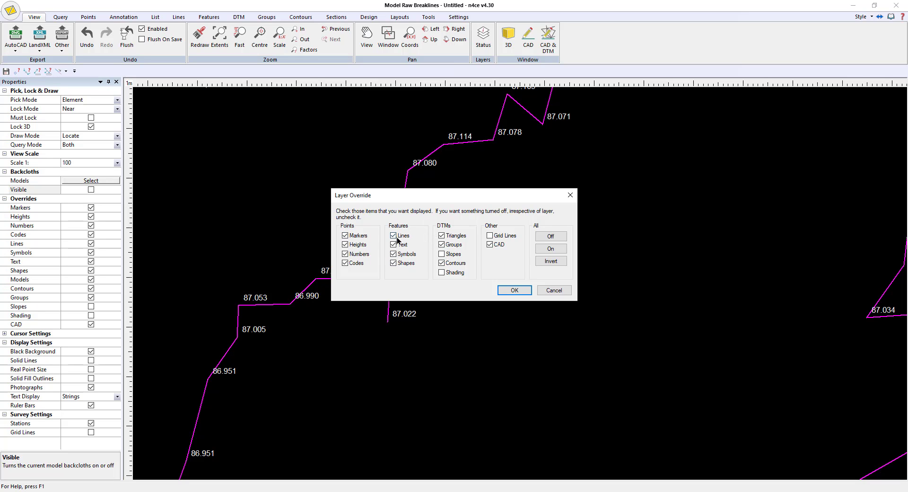
left_click(511, 291)
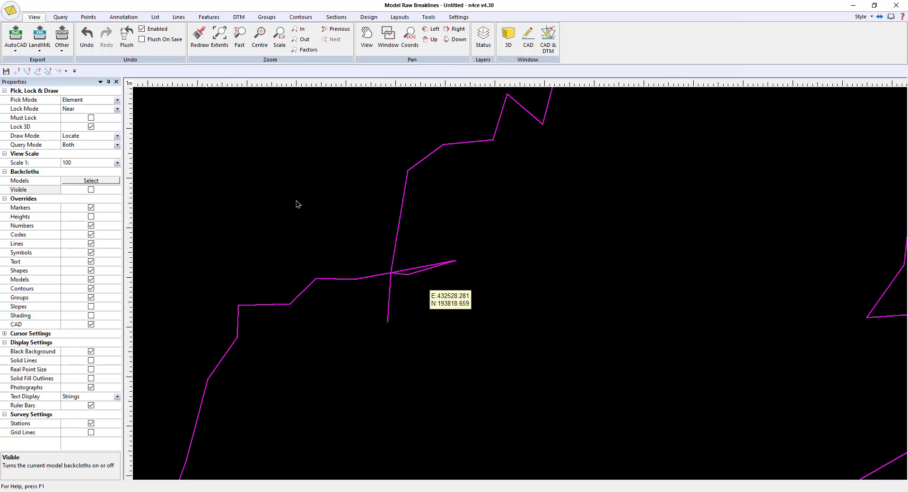
Delete the spike points projecting from the central stockpile's inner toe line, using the Rectangle pick mode
left_click(88, 17)
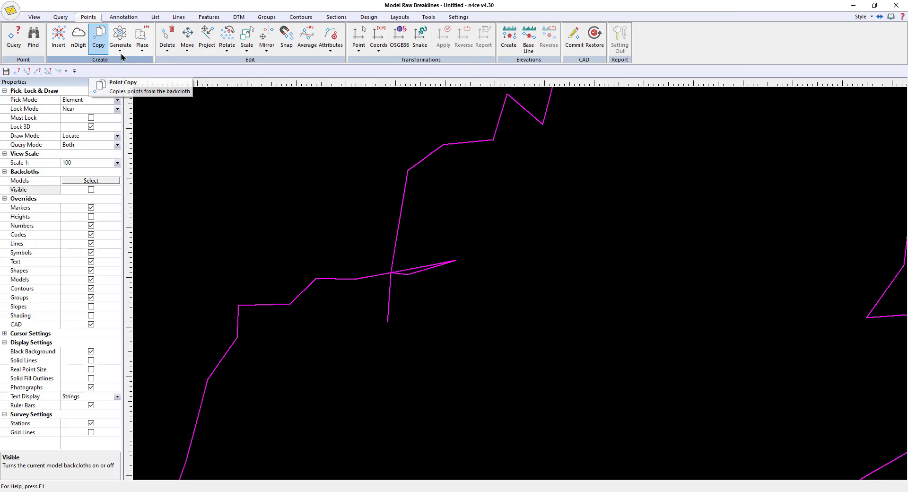
left_click(165, 51)
left_click(180, 60)
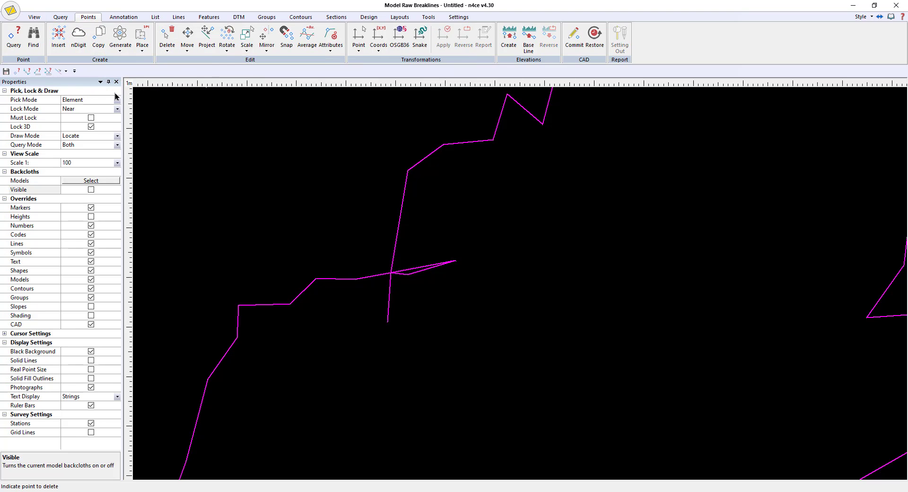
left_click(117, 101)
left_click(81, 118)
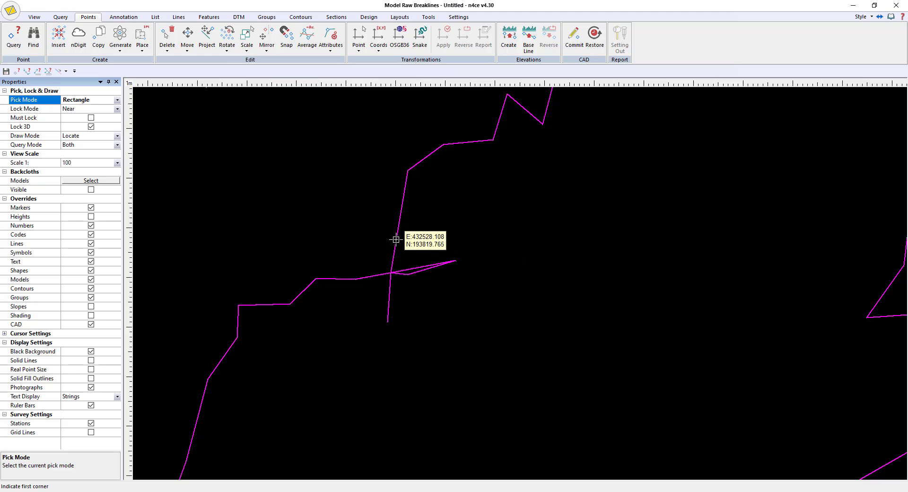
left_click(395, 242)
left_click(453, 294)
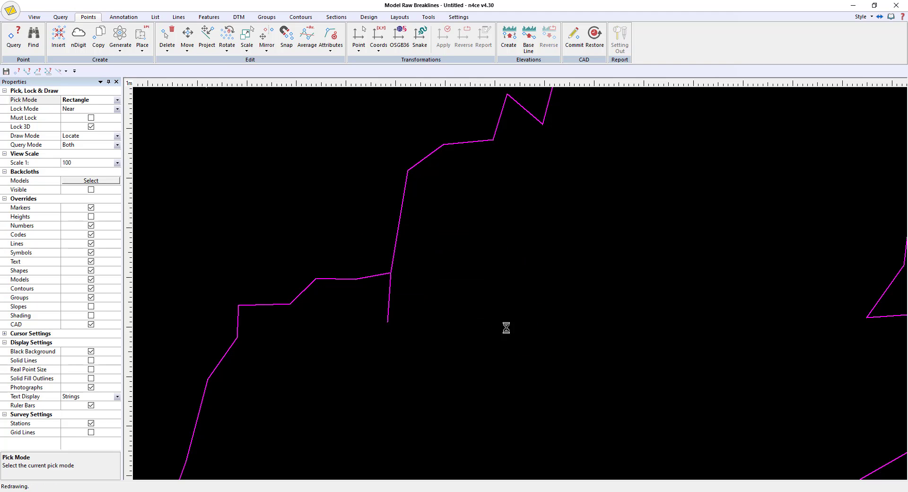
Delete the leftover stub beside the removed spike and tidy stray points at the stockpile outline's narrow southern end
scroll(456, 308, "down", 5)
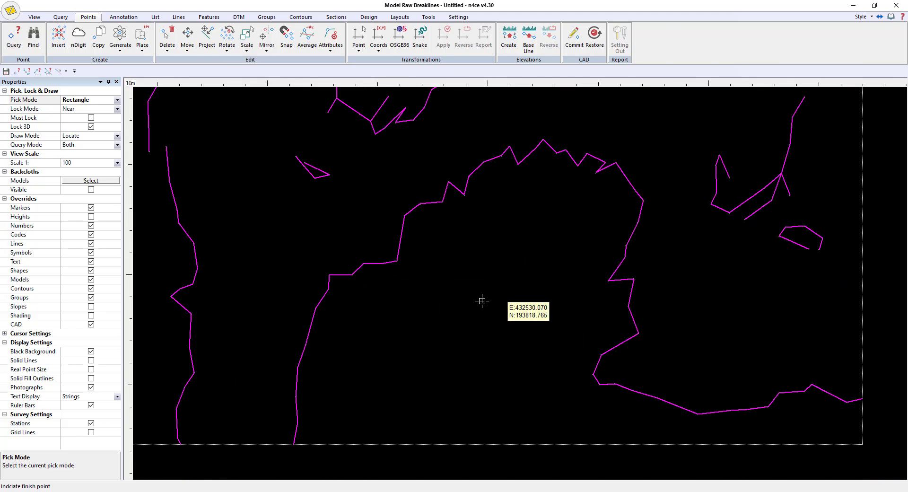
middle_click_drag(541, 329, 441, 260)
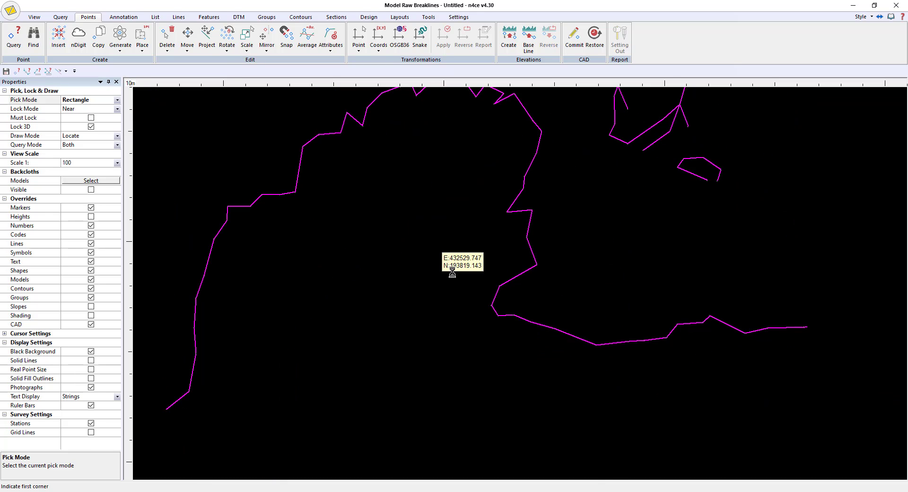
scroll(652, 365, "down", 2)
scroll(331, 413, "up", 4)
left_click(338, 358)
scroll(402, 358, "down", 4)
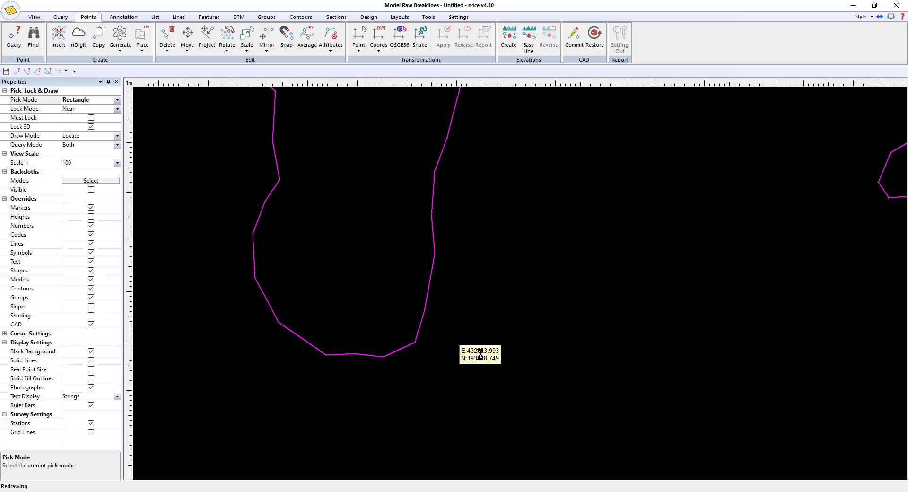
Delete the short spur on the central stockpile's southern toe line, just west of the gap
scroll(535, 356, "up", 3)
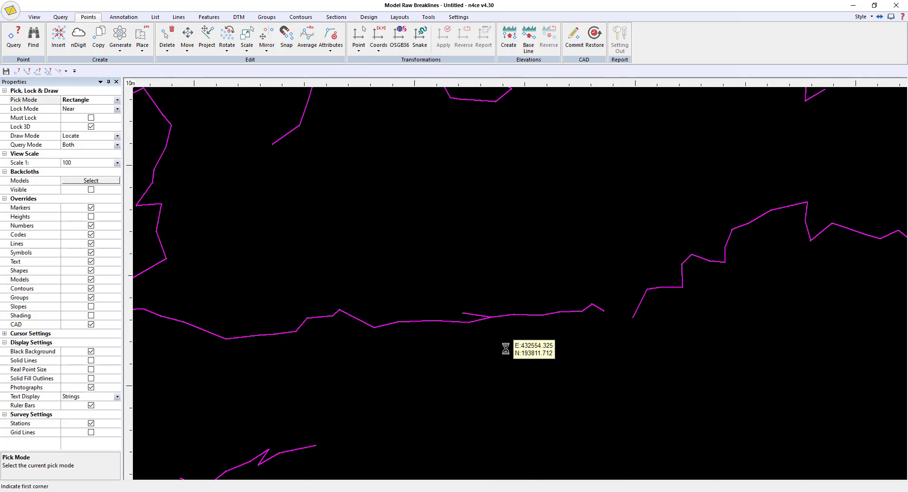
left_click(396, 260)
left_click(433, 277)
scroll(601, 294, "down", 4)
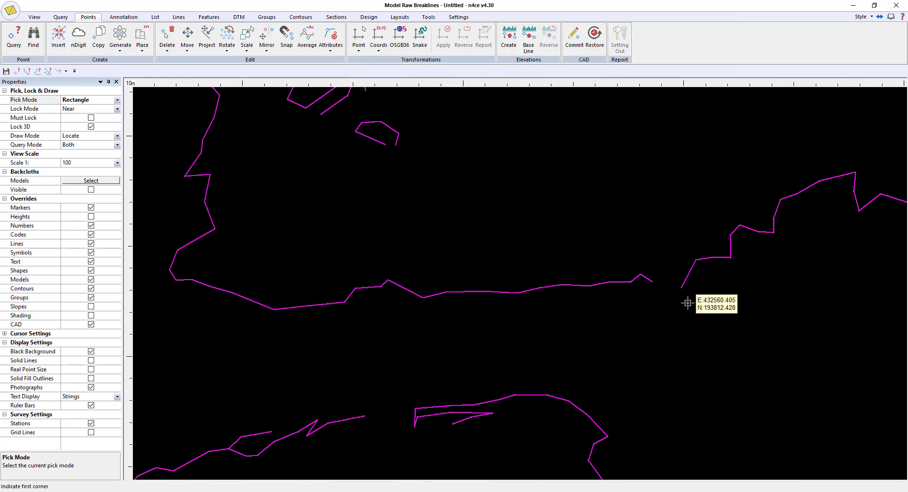
middle_click_drag(395, 307, 474, 323)
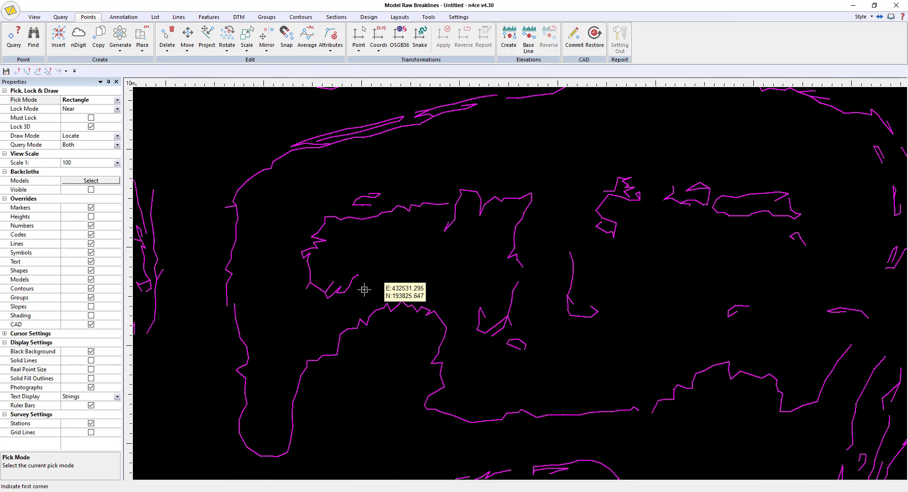
Delete the short stub sticking out of the central stockpile's western outline with a rectangle pick
scroll(220, 313, "up", 2)
middle_click_drag(347, 183, 280, 302)
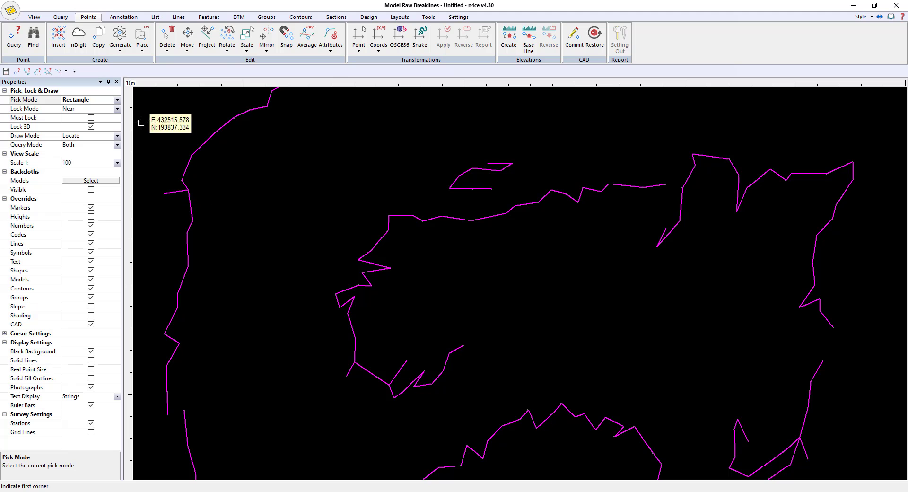
left_click(159, 195)
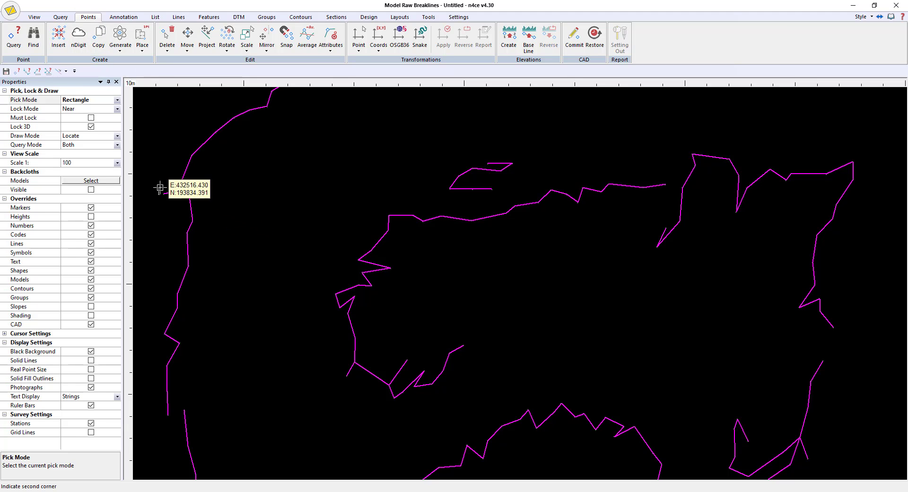
left_click(167, 189)
scroll(286, 224, "down", 3)
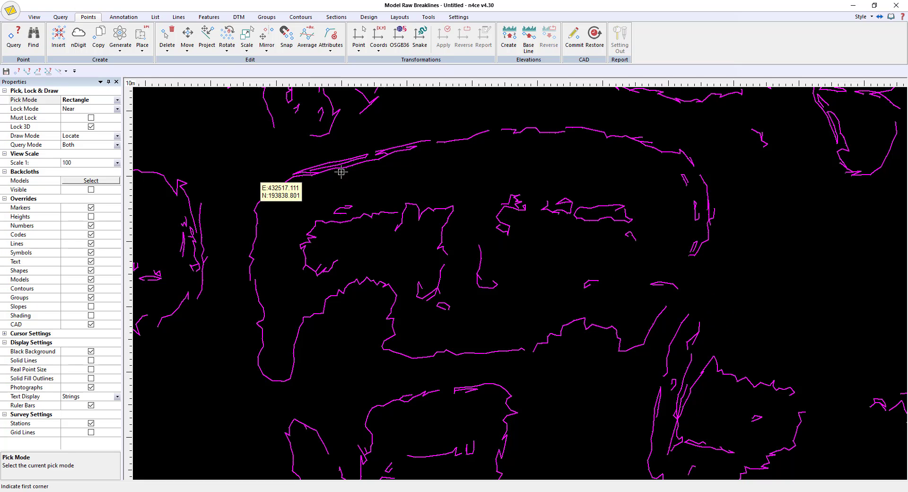
middle_click_drag(507, 348, 519, 313)
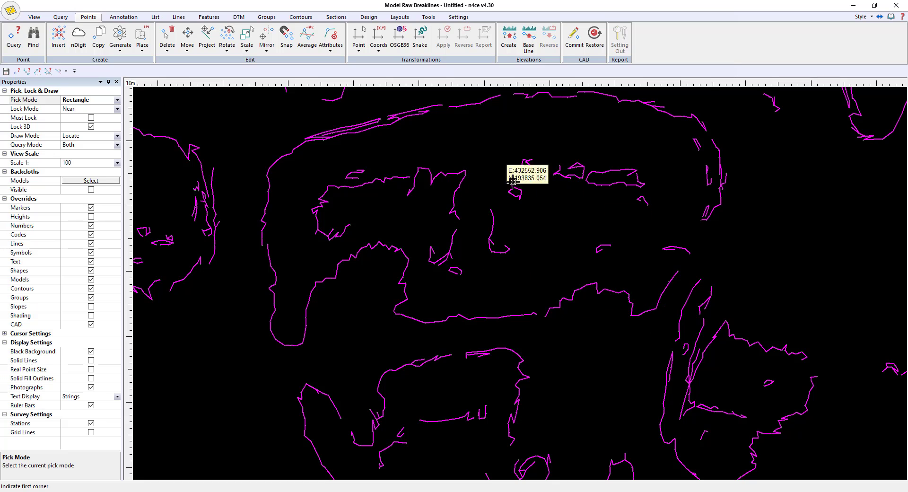
Close the Raw Breaklines model window and create a new normal model named Final Output, maximising its graphics window
left_click(895, 6)
right_click(35, 125)
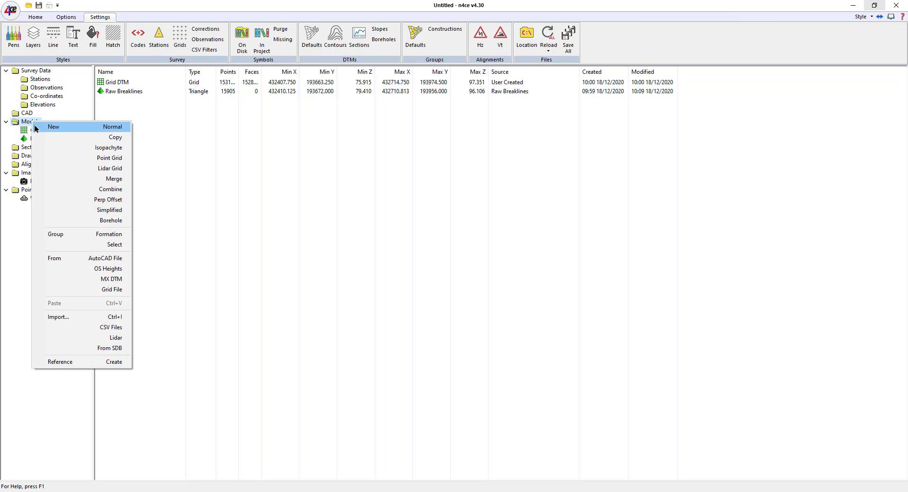
left_click(60, 127)
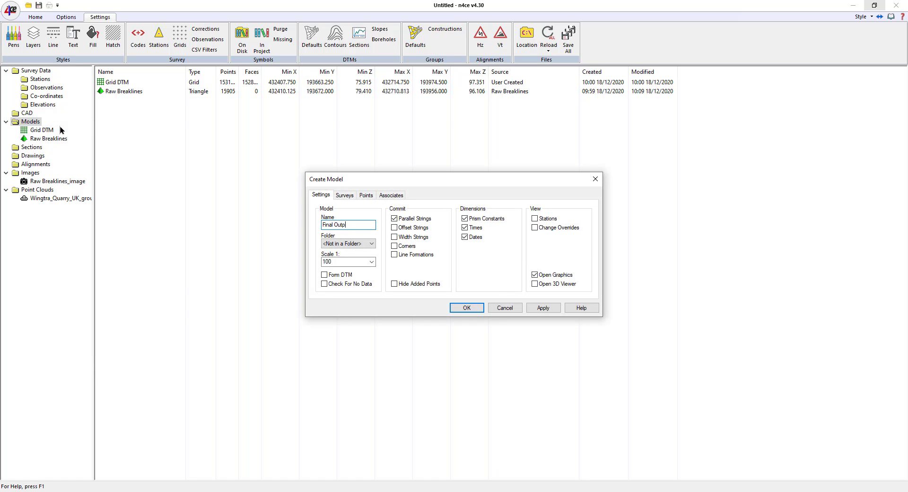
left_click(455, 307)
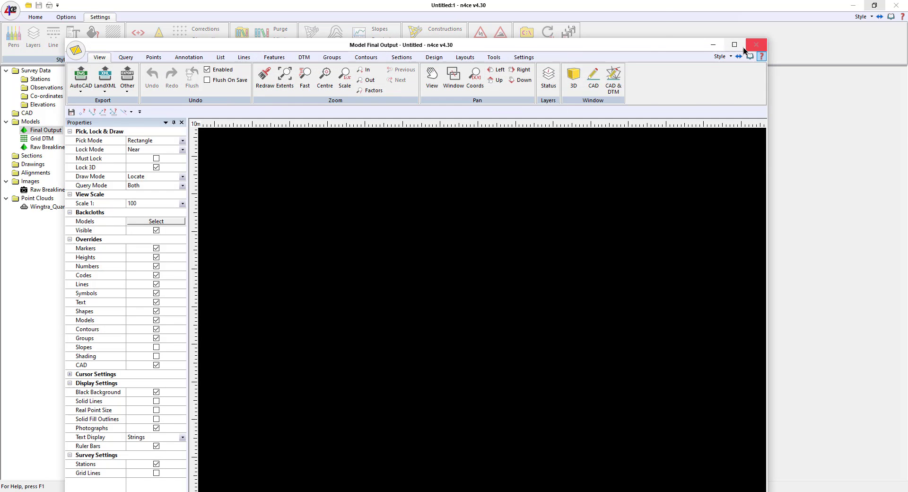
left_click(744, 47)
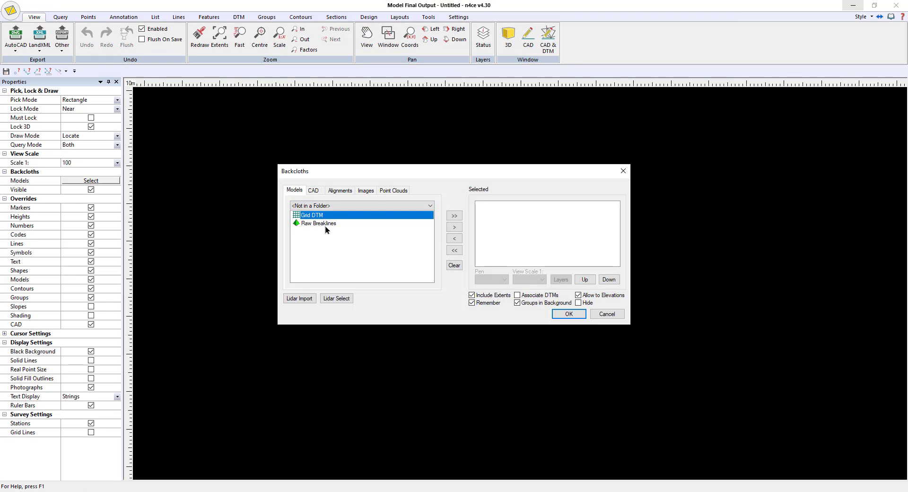
Set Raw Breaklines with the Darken pen and the Raw Breaklines_image picture as backcloths of the Final Output model
left_click(325, 226)
left_click(455, 228)
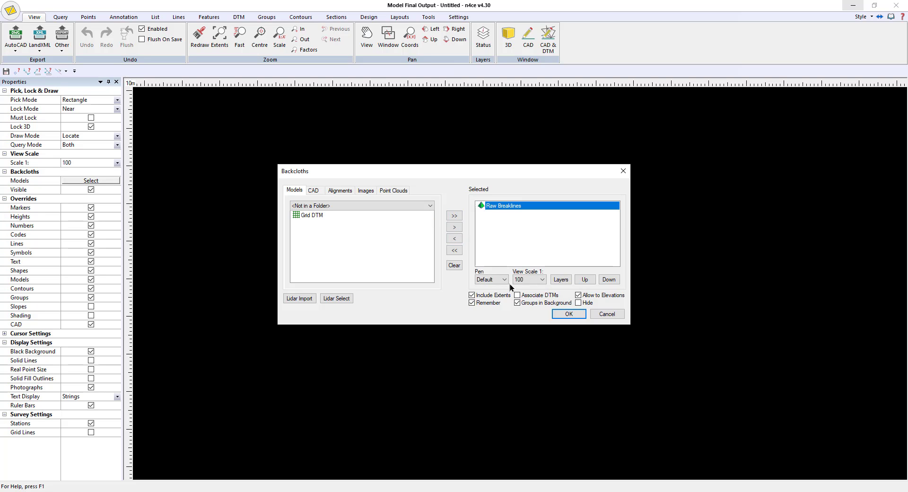
left_click(503, 279)
left_click(488, 288)
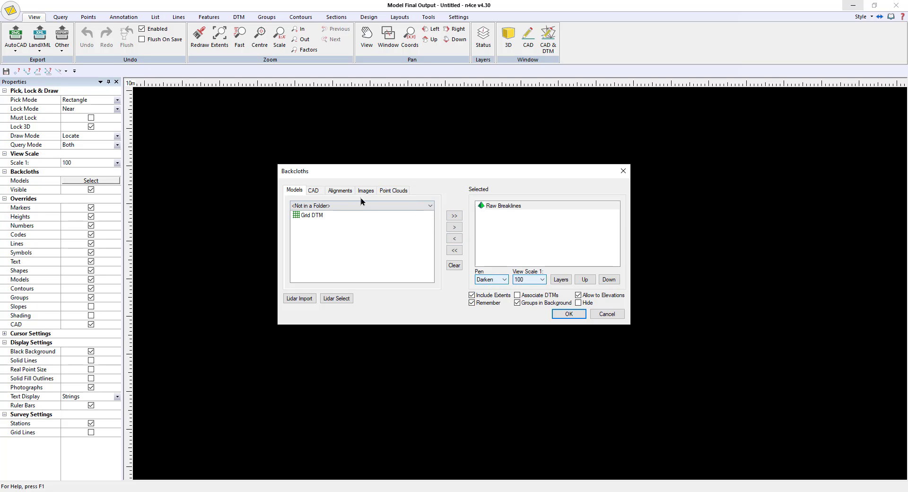
left_click(364, 191)
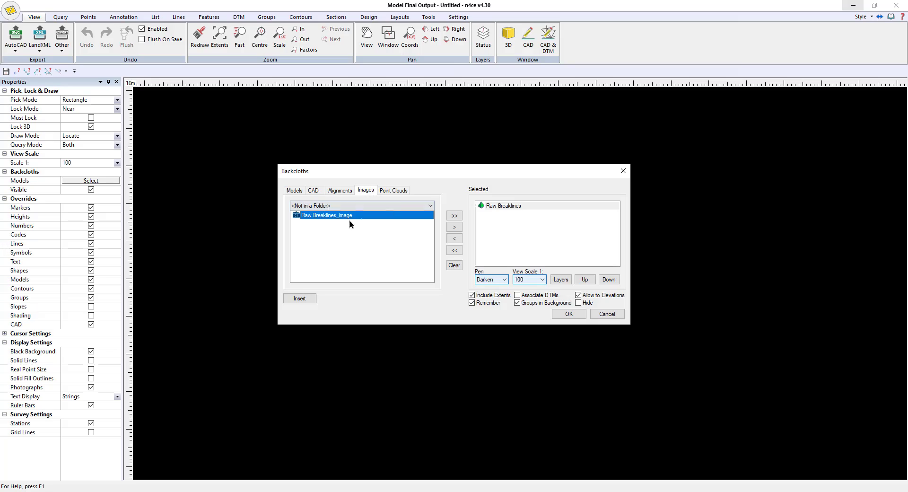
left_click(454, 227)
left_click(570, 315)
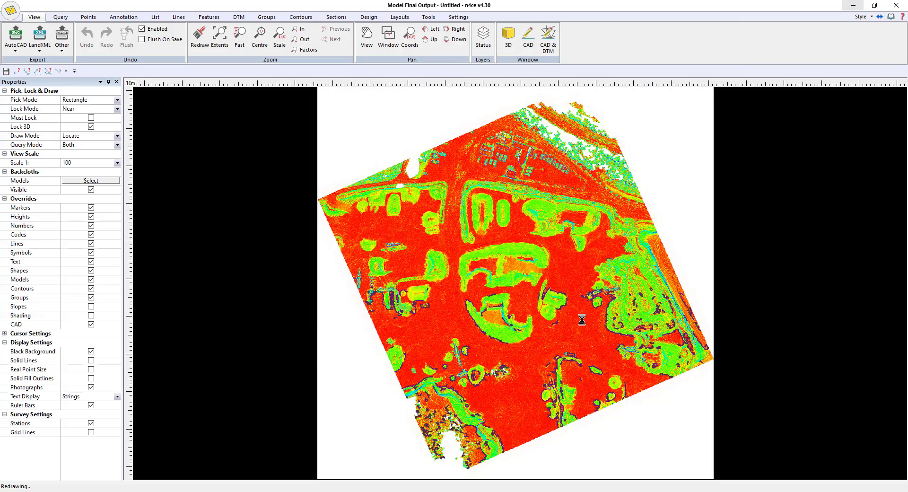
Copy the U-shaped toe line around the central stockpile's south-western arm from the backcloth, checking the copy with the backcloths switched off and on
scroll(440, 278, "up", 5)
scroll(440, 278, "up", 2)
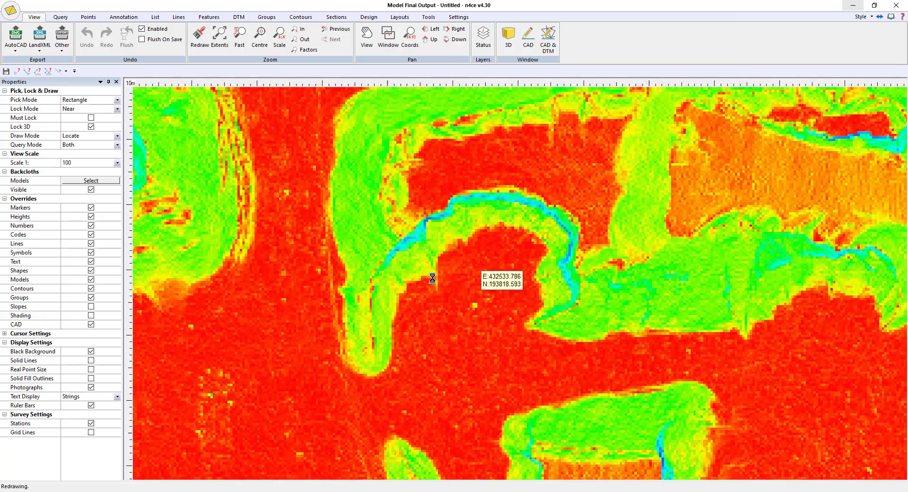
left_click(183, 20)
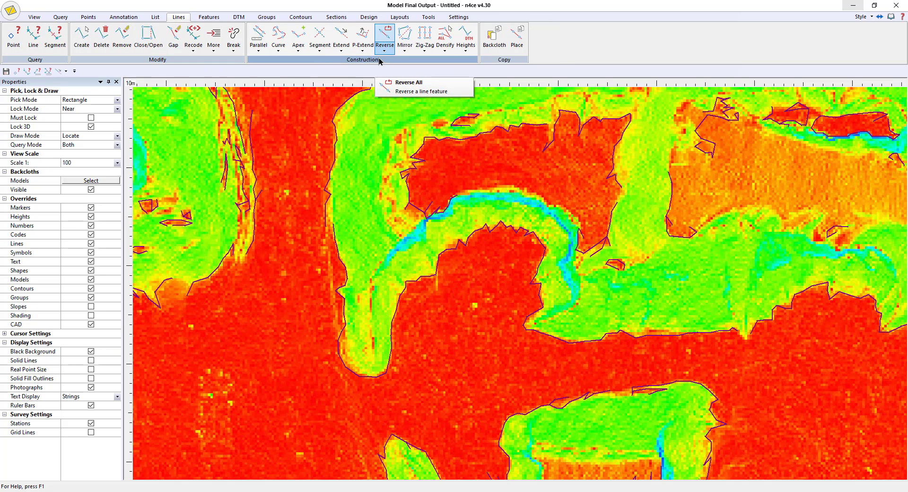
left_click(494, 35)
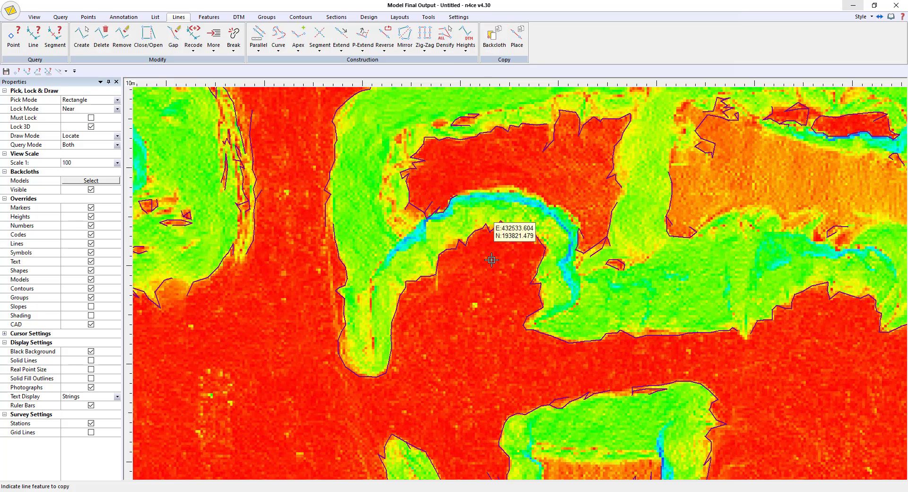
left_click(414, 278)
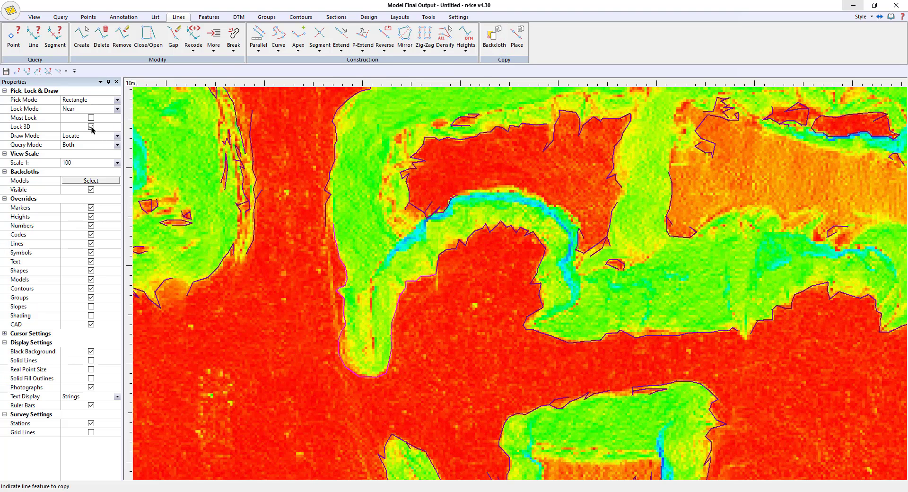
left_click(91, 190)
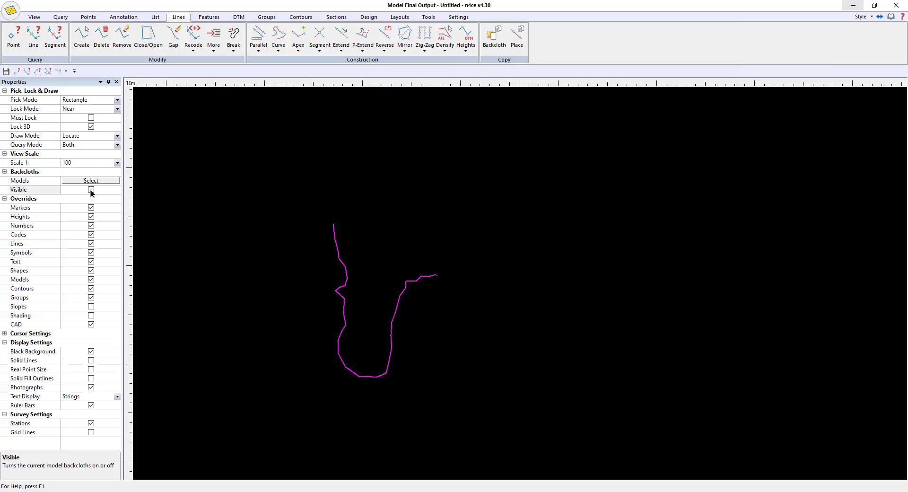
left_click(91, 190)
Copy the central stockpile's southern, northern and eastern toe lines from the backcloth into Final Output
left_click(556, 338)
middle_click_drag(492, 264, 445, 367)
left_click(297, 195)
middle_click_drag(587, 250, 260, 193)
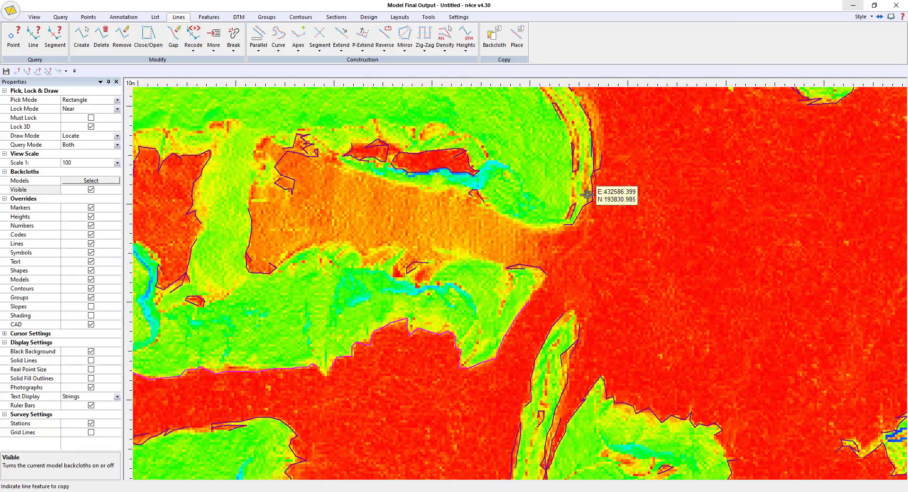
middle_click_drag(624, 193, 649, 316)
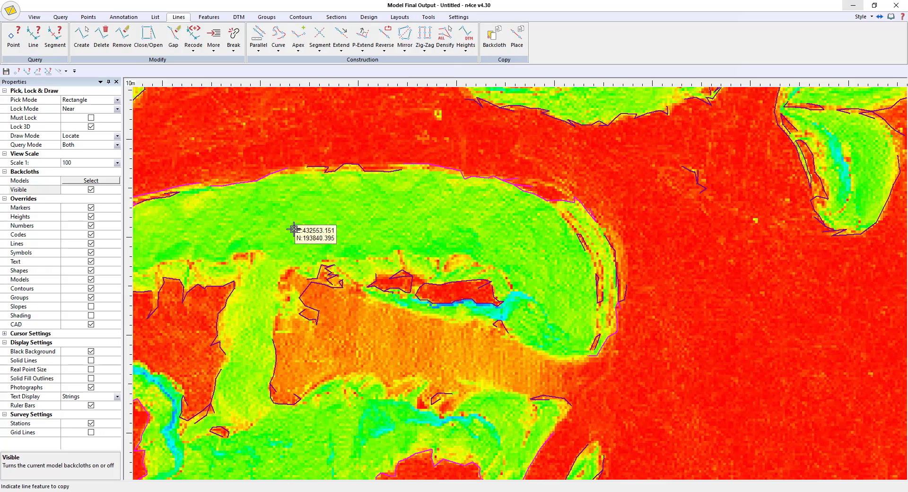
scroll(328, 263, "down", 3)
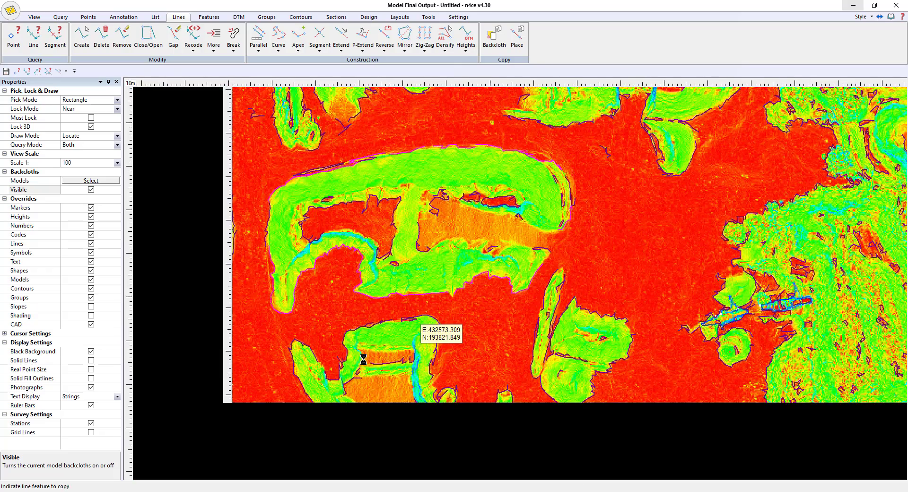
scroll(555, 242, "up", 3)
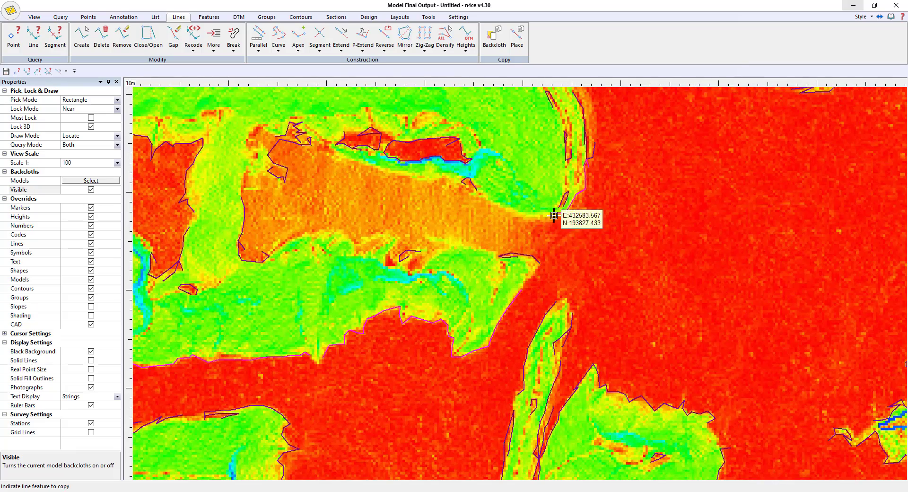
Set up sketched point insertion with code BB and Model Interpolation heights, using Grid DTM as the reference model
left_click(88, 17)
left_click(99, 40)
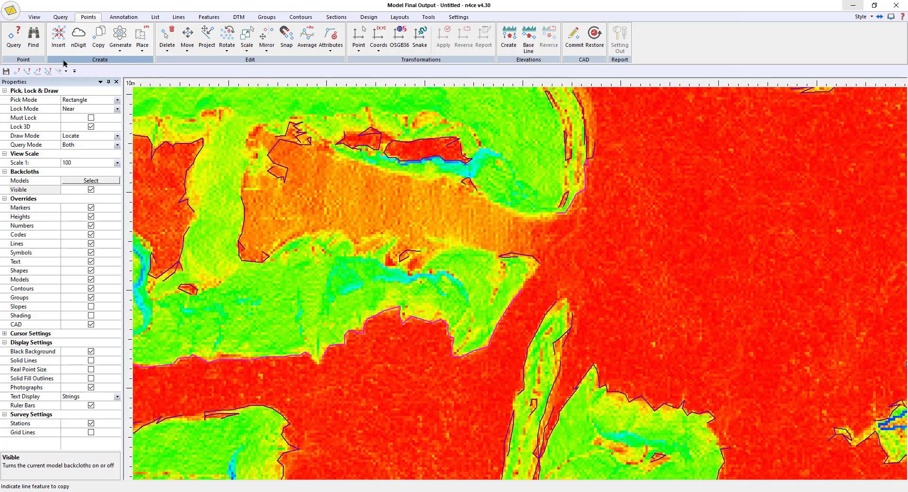
left_click(59, 40)
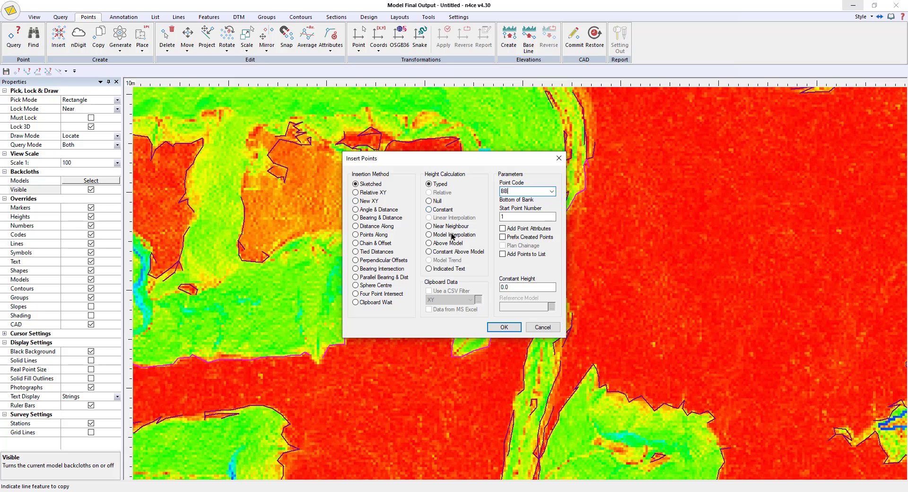
left_click(443, 235)
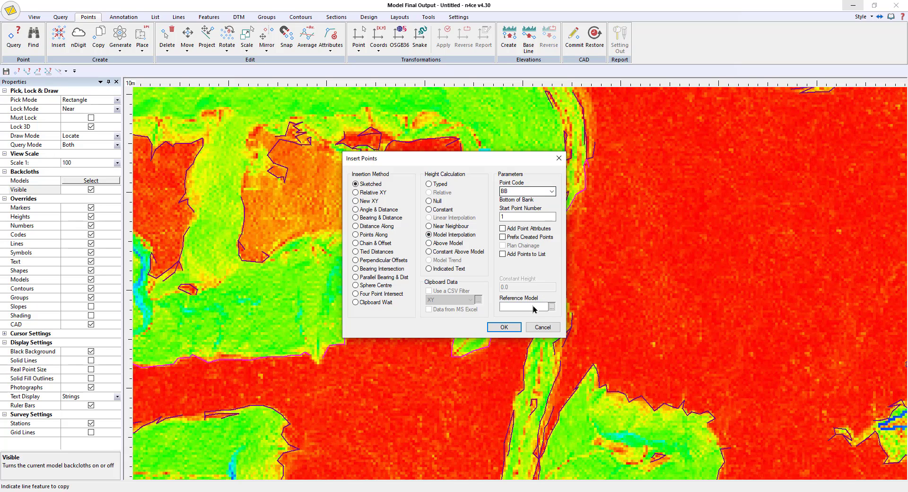
left_click(553, 307)
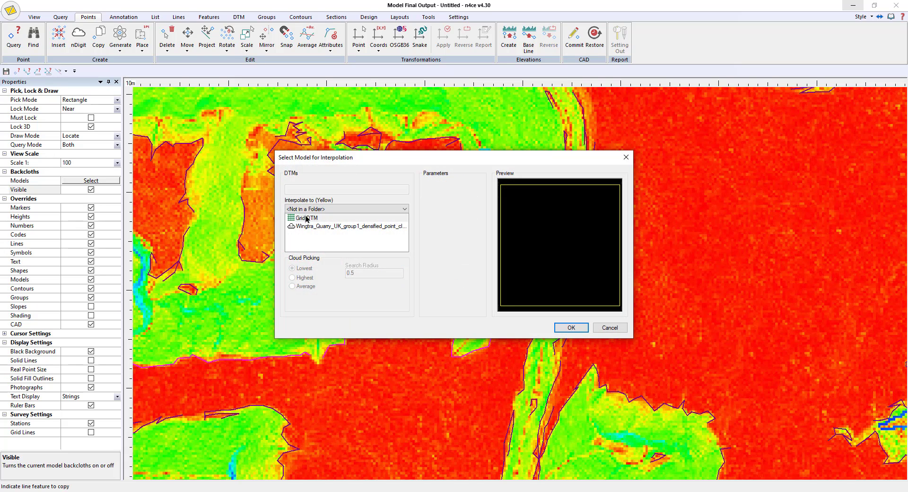
left_click(312, 218)
left_click(570, 327)
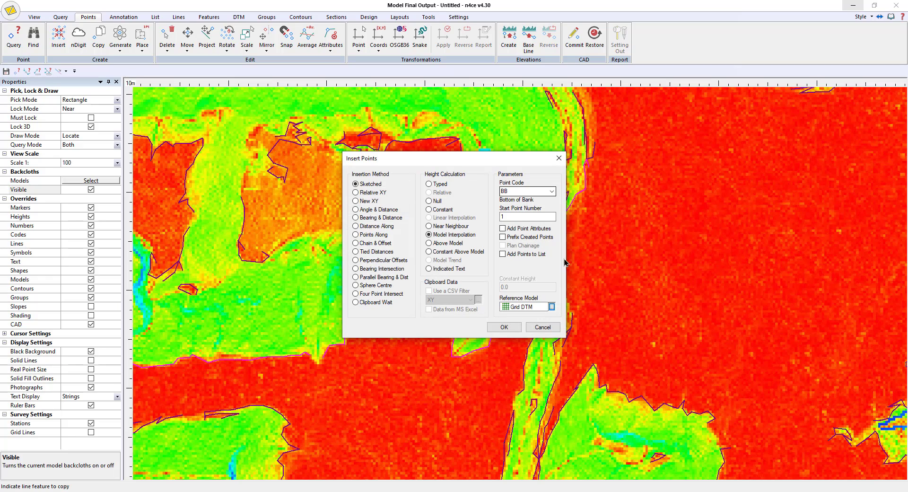
left_click(516, 327)
Sketch BB points across the eastern opening between the central stockpile's northern and southern toe lines
scroll(572, 211, "up", 2)
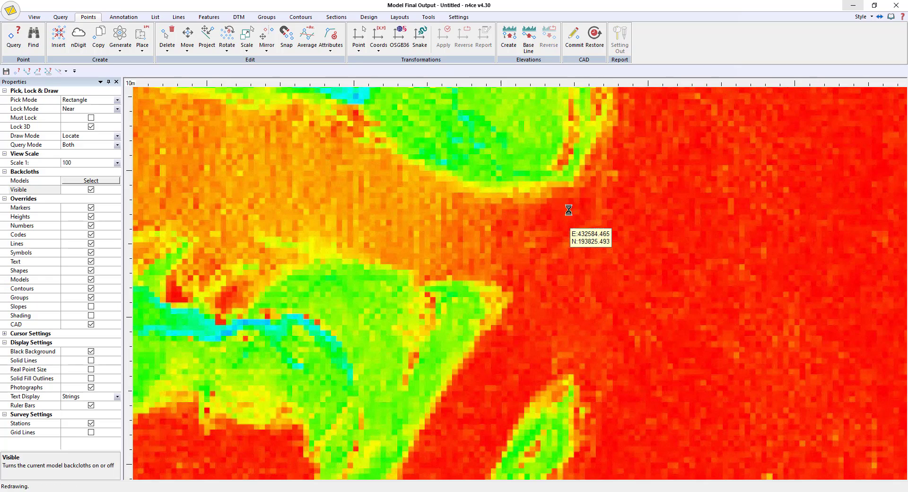
left_click(537, 199)
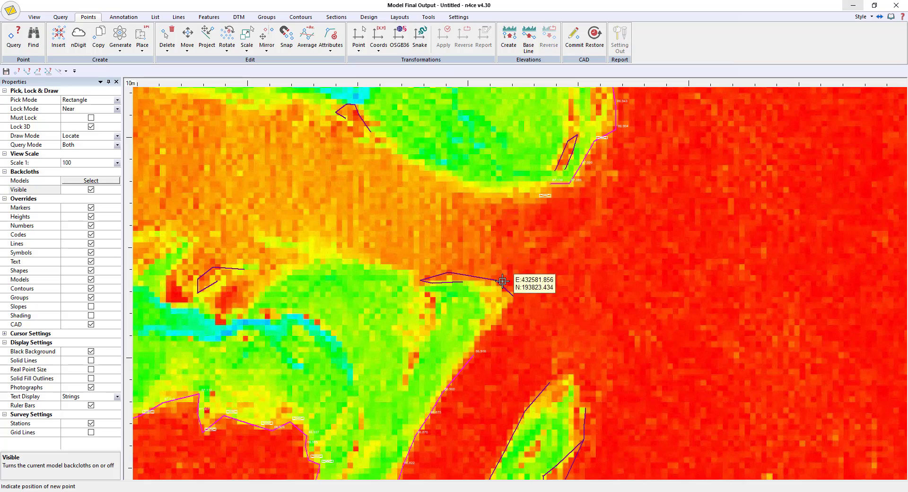
left_click(503, 281)
right_click(577, 337)
Resume line copying and bring in the missing toe line along the central stockpile's western side
scroll(399, 345, "down", 2)
middle_click_drag(372, 352, 563, 339)
middle_click_drag(363, 335, 570, 341)
middle_click_drag(301, 327, 503, 357)
middle_click_drag(464, 260, 450, 290)
scroll(439, 288, "up", 3)
right_click(436, 293)
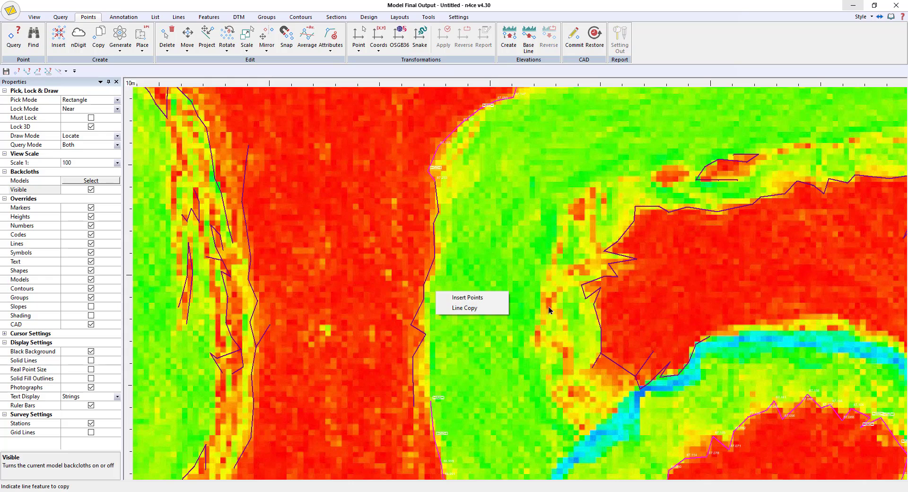
left_click(473, 308)
scroll(501, 322, "down", 2)
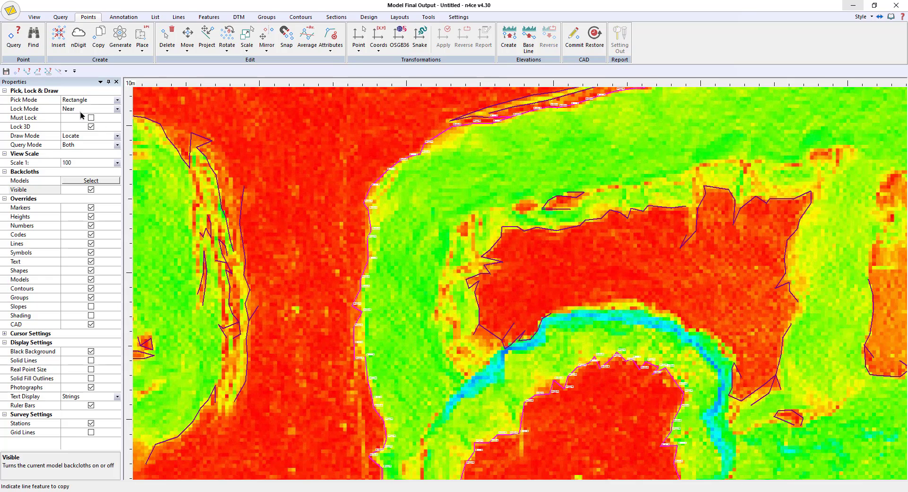
Hide the backcloths and delete the stray end points on the northern toe line's spur and at the eastern toe line's upper end
left_click(91, 190)
scroll(200, 236, "down", 2)
scroll(450, 188, "up", 4)
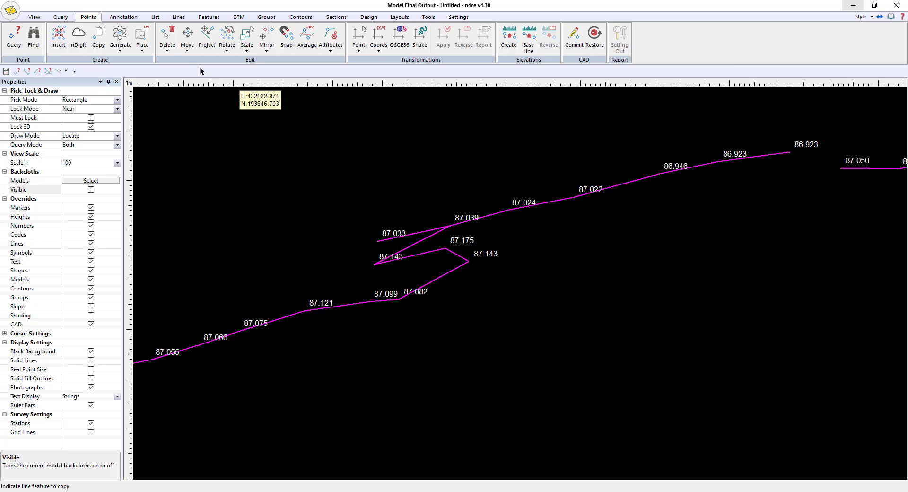
left_click(167, 49)
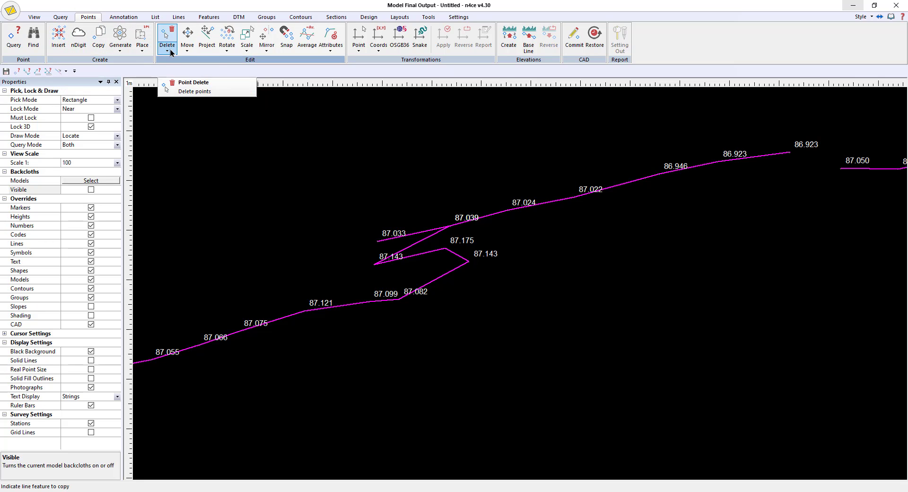
left_click(182, 93)
left_click(375, 240)
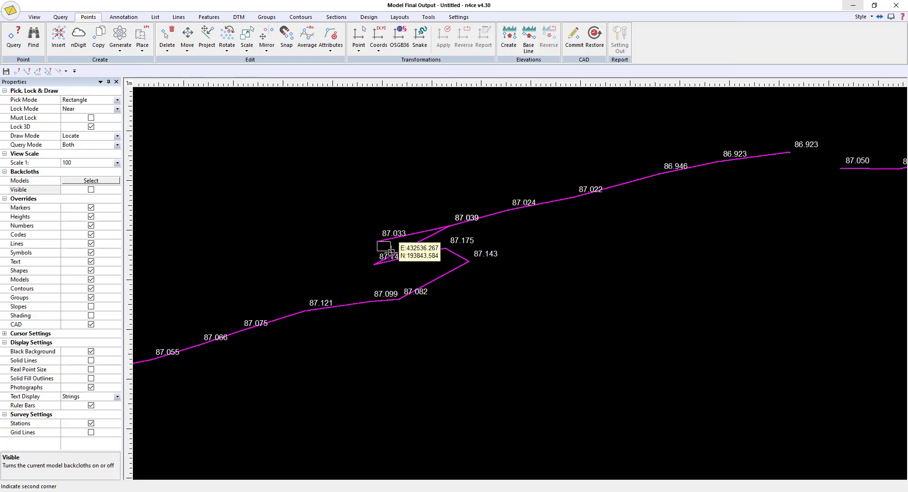
left_click(384, 232)
left_click(366, 245)
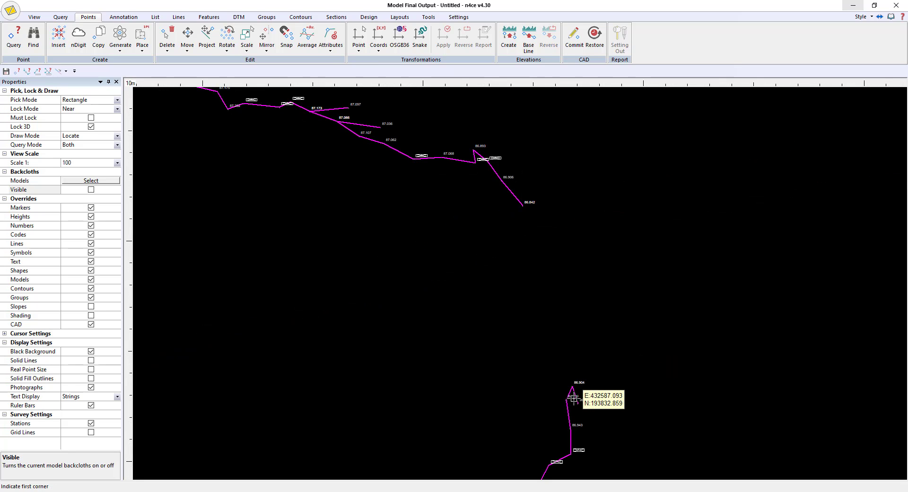
left_click(573, 393)
left_click(582, 402)
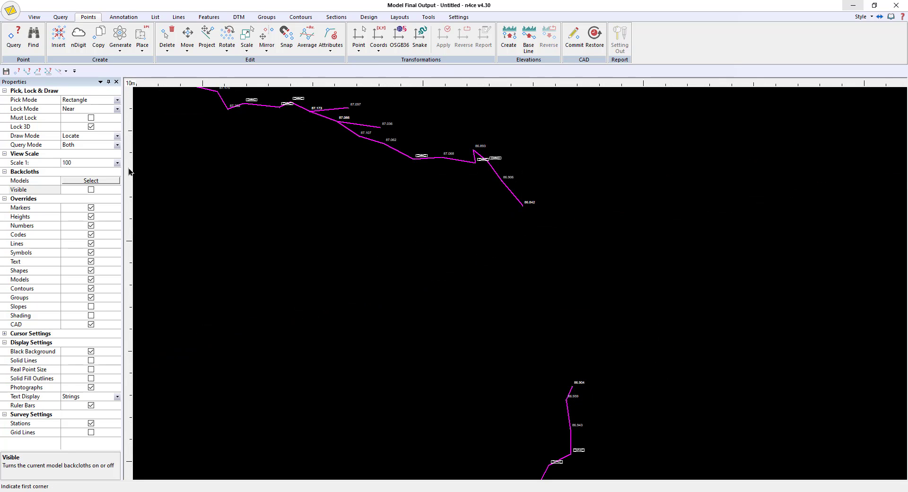
Show the backcloths and sketch BB points with Grid DTM interpolated heights along the missing stretch of the north-eastern toe
left_click(91, 189)
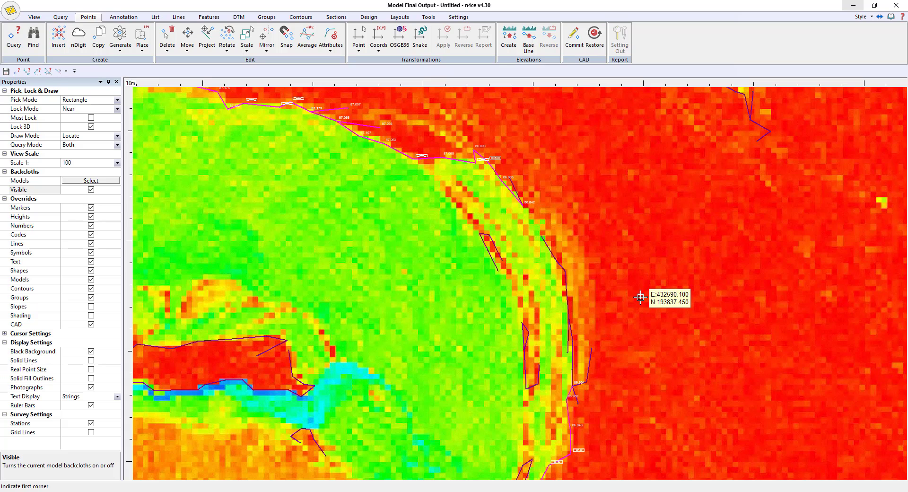
scroll(629, 289, "down", 2)
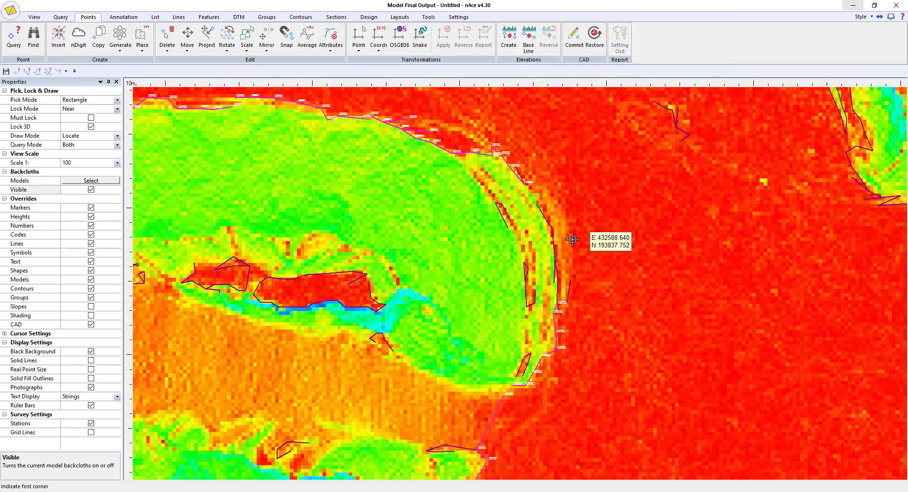
right_click(343, 164)
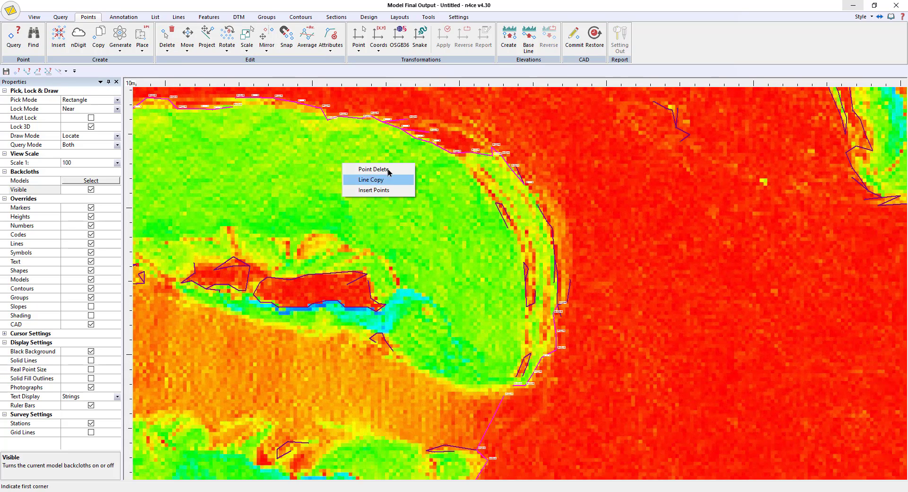
left_click(388, 190)
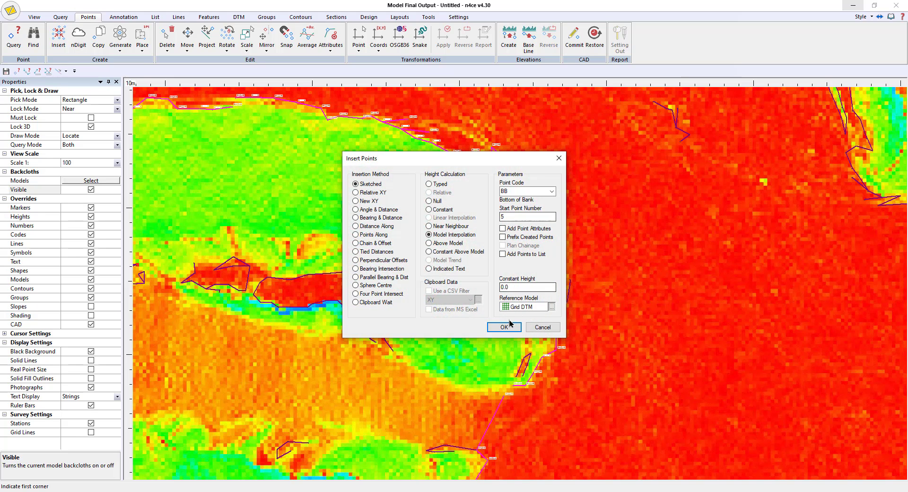
left_click(510, 325)
left_click(560, 234)
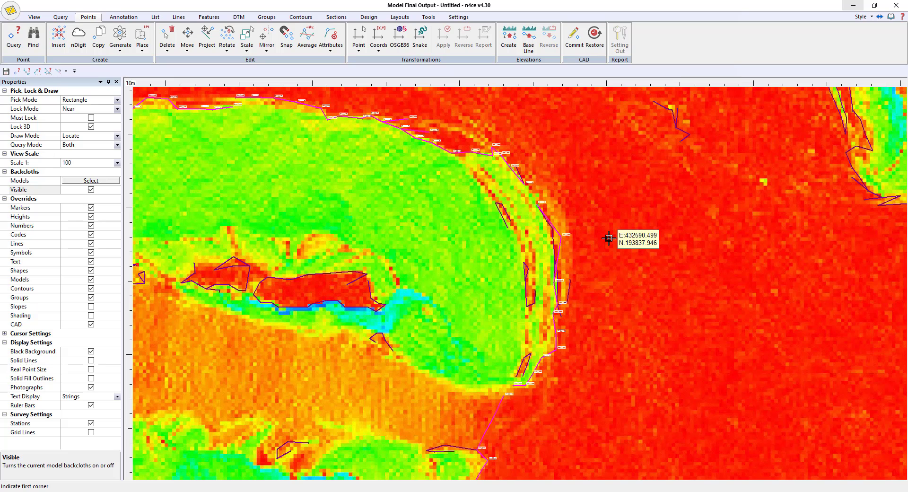
Turn off Lock 3D and the backcloths, and join the toe line ends across the north-eastern gap
left_click(91, 126)
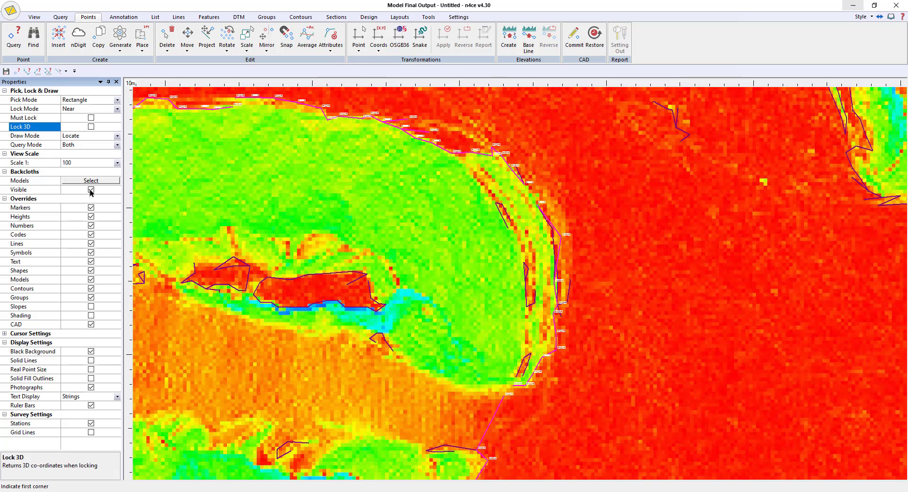
left_click(90, 189)
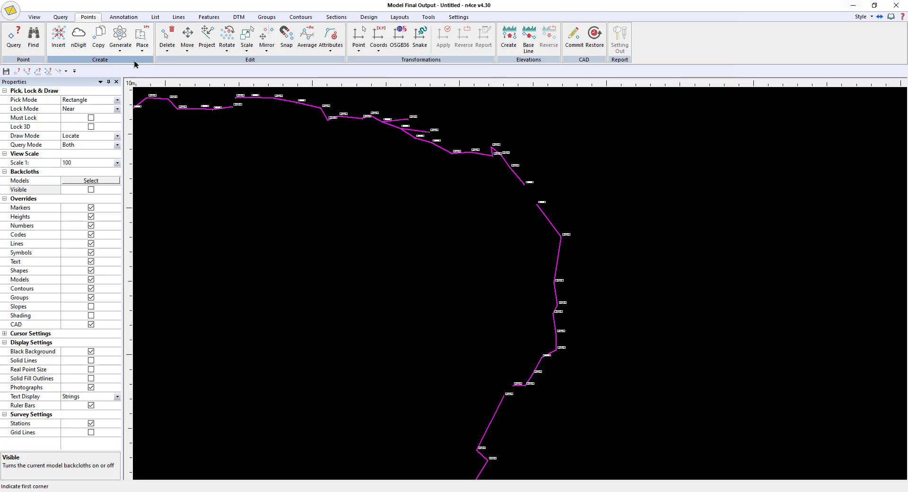
left_click(178, 17)
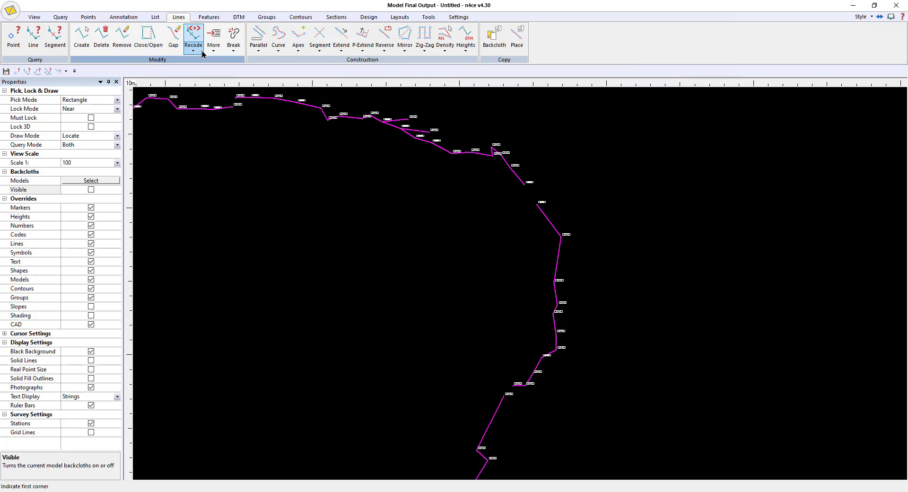
left_click(218, 53)
left_click(219, 62)
scroll(623, 188, "up", 2)
scroll(619, 189, "up", 1)
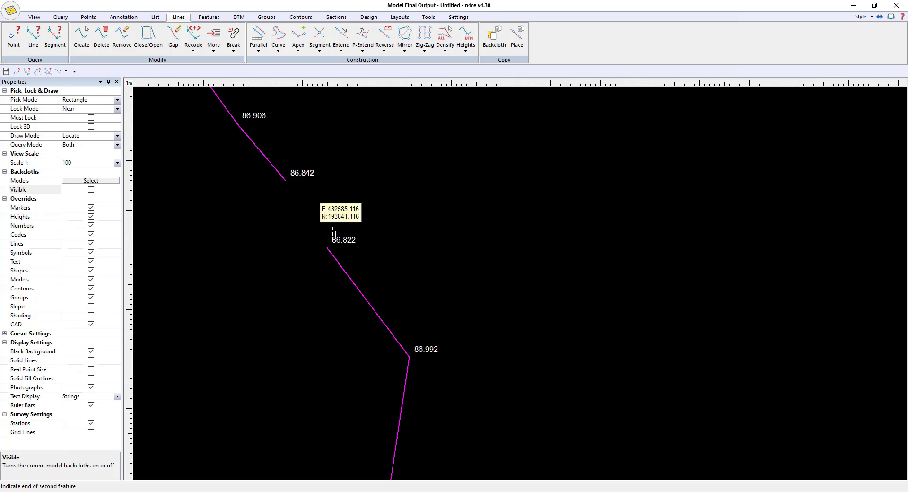
Join the toe line ends across the gap on the north-western stretch of the northern toe
scroll(431, 292, "down", 3)
scroll(326, 268, "up", 5)
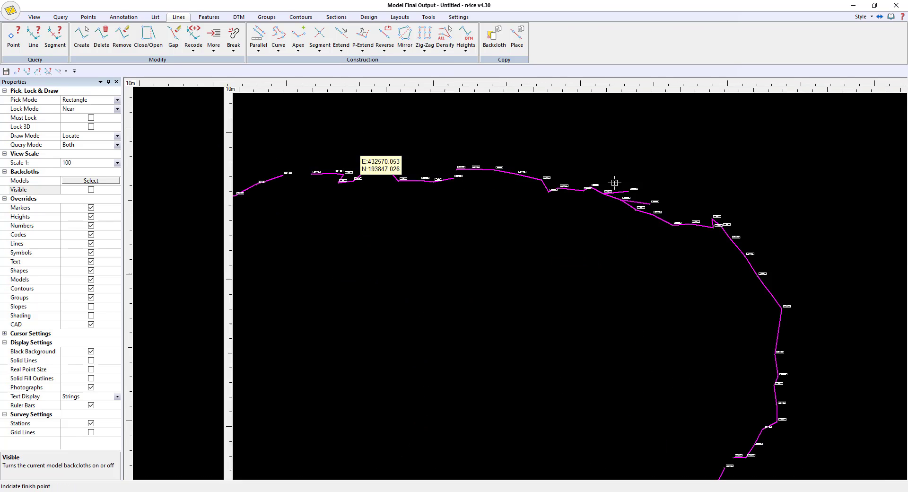
left_click(401, 148)
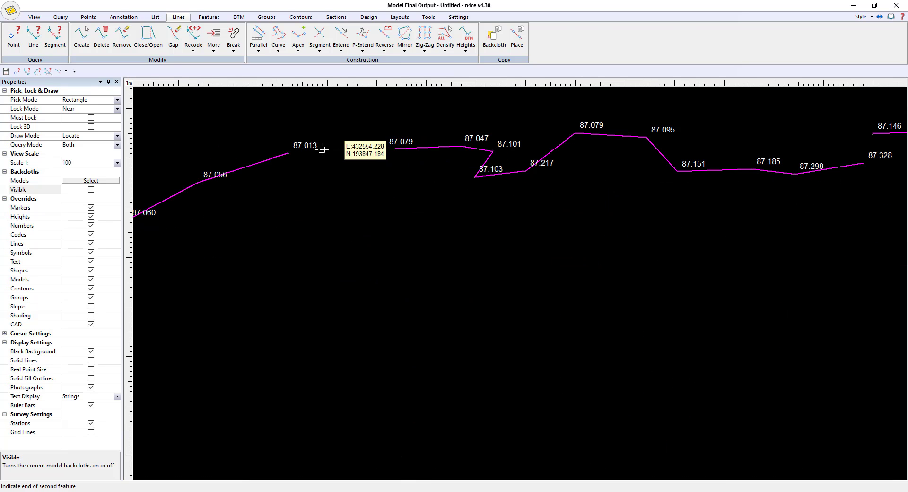
left_click(287, 152)
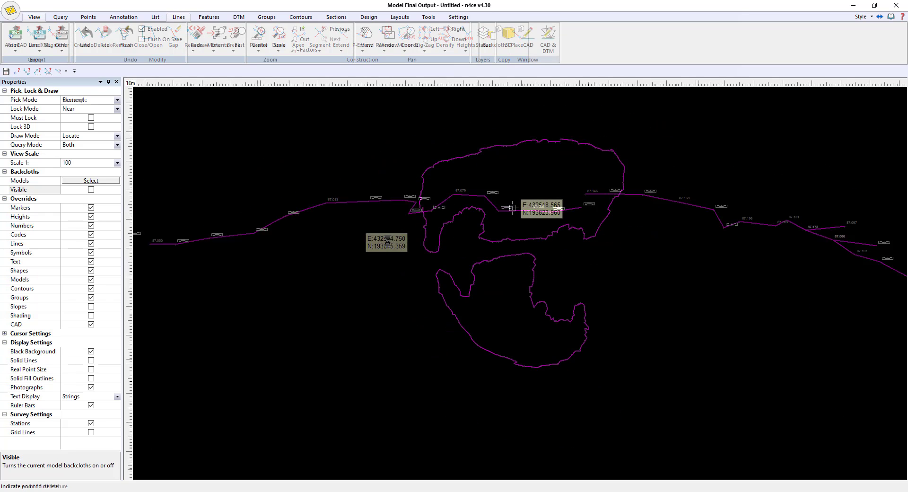
Remove Raw Breaklines from the backcloths and open the Final Output model in a 3D view
key("ctrl+b")
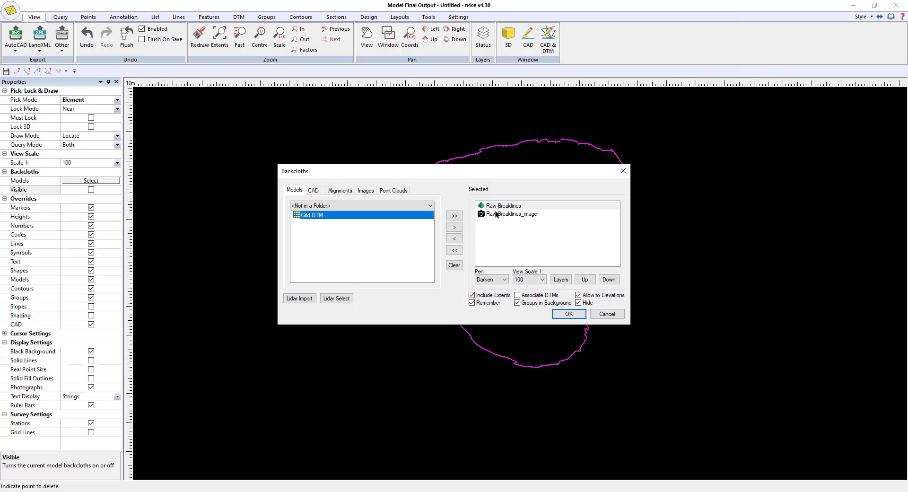
left_click(454, 238)
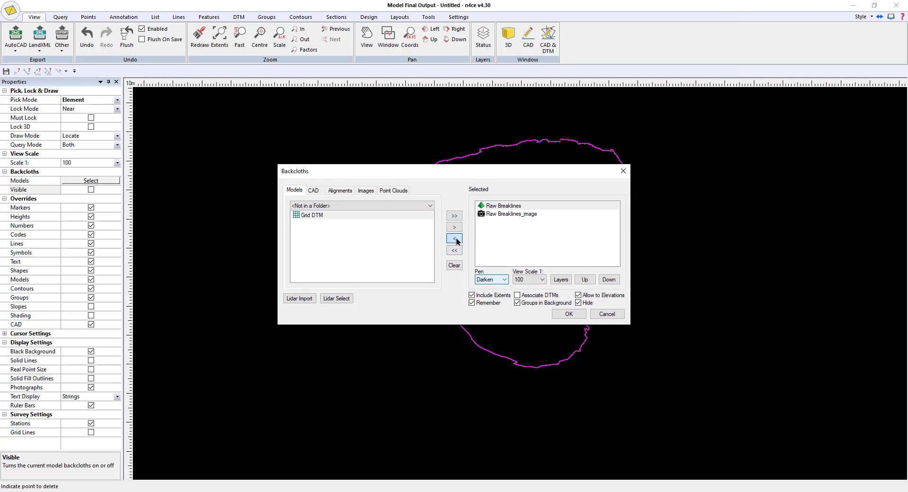
left_click(567, 313)
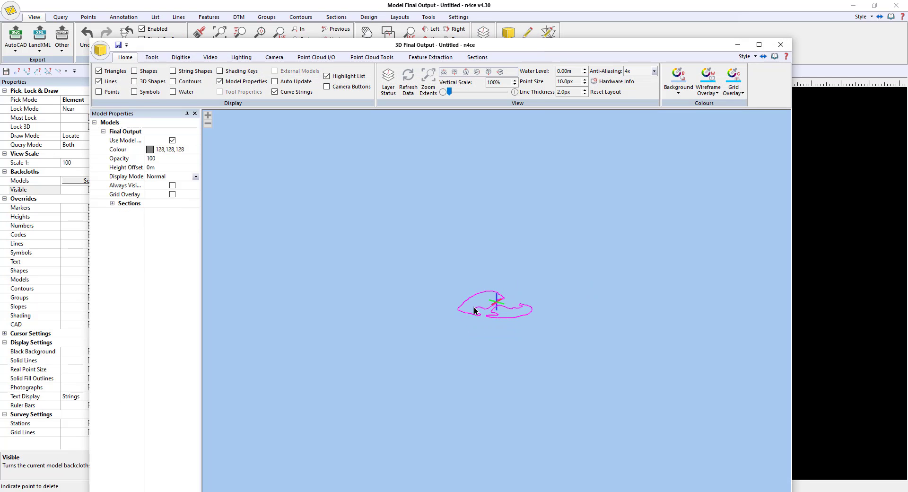
Maximise the 3D view and load the previously converted Wingtra_Quarry_UK_group1_densified_point_cloud octree with the Final Output model
scroll(473, 308, "up", 4)
middle_click_drag(530, 295, 511, 275)
scroll(511, 276, "up", 2)
left_click_drag(498, 263, 536, 259)
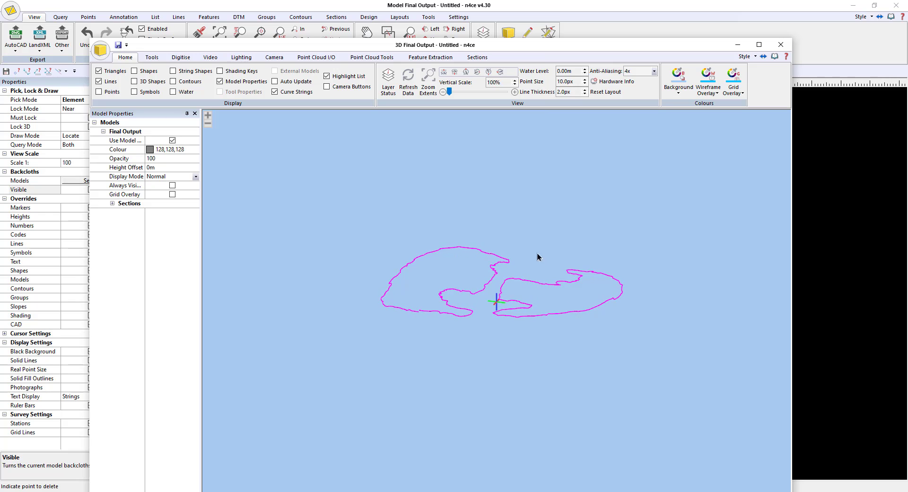
left_click(758, 45)
left_click(226, 18)
left_click(41, 49)
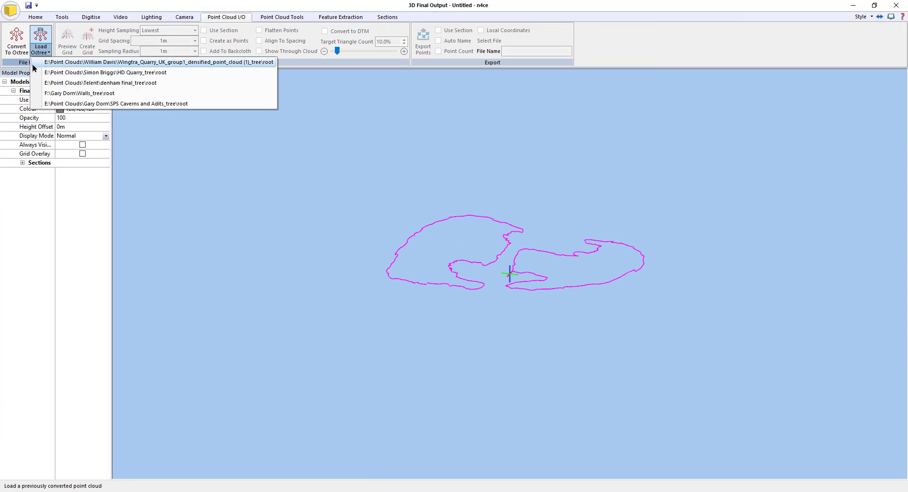
left_click(489, 234)
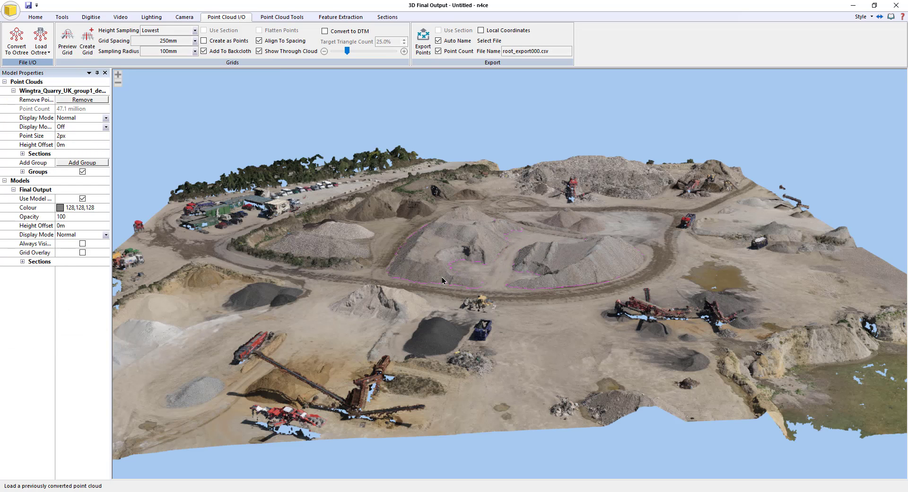
Make the Final Output model always visible through the point cloud and inspect its toe lines around the central stockpiles
middle_click_drag(480, 365, 463, 309)
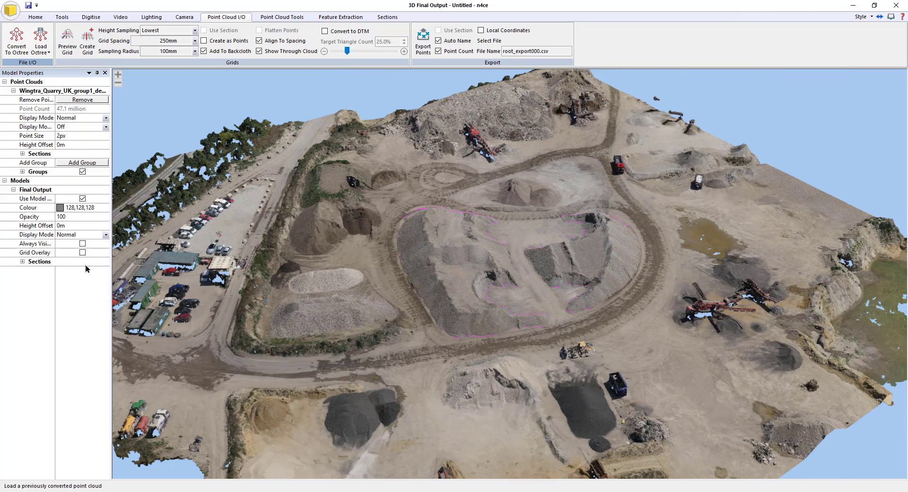
left_click(83, 244)
middle_click_drag(523, 329, 468, 330)
left_click_drag(469, 333, 565, 312)
left_click_drag(455, 318, 497, 347)
left_click_drag(421, 339, 561, 313)
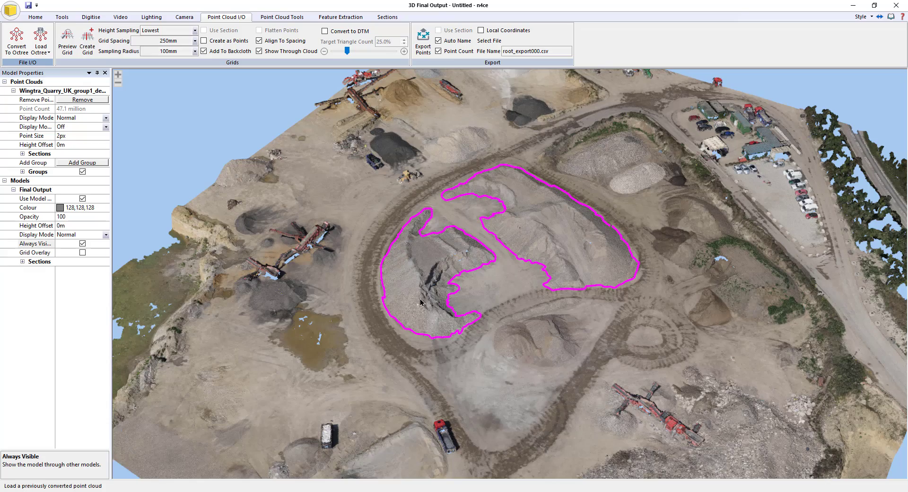
left_click_drag(421, 302, 472, 276)
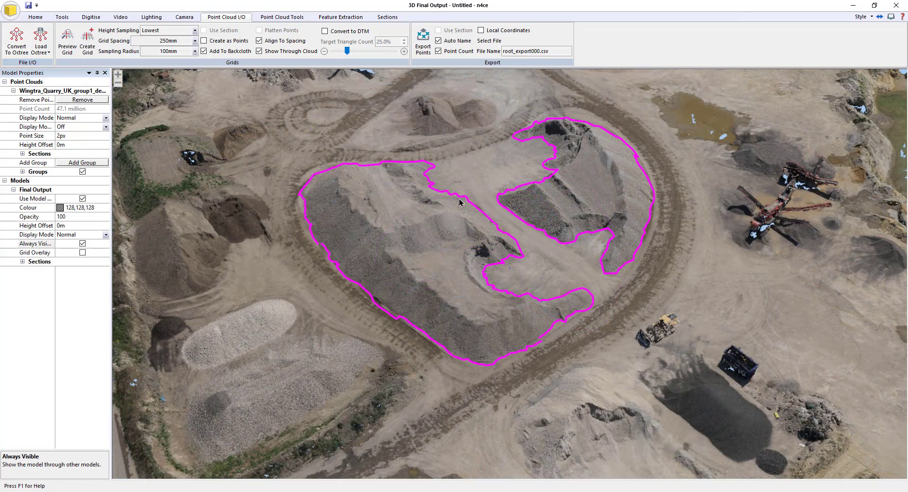